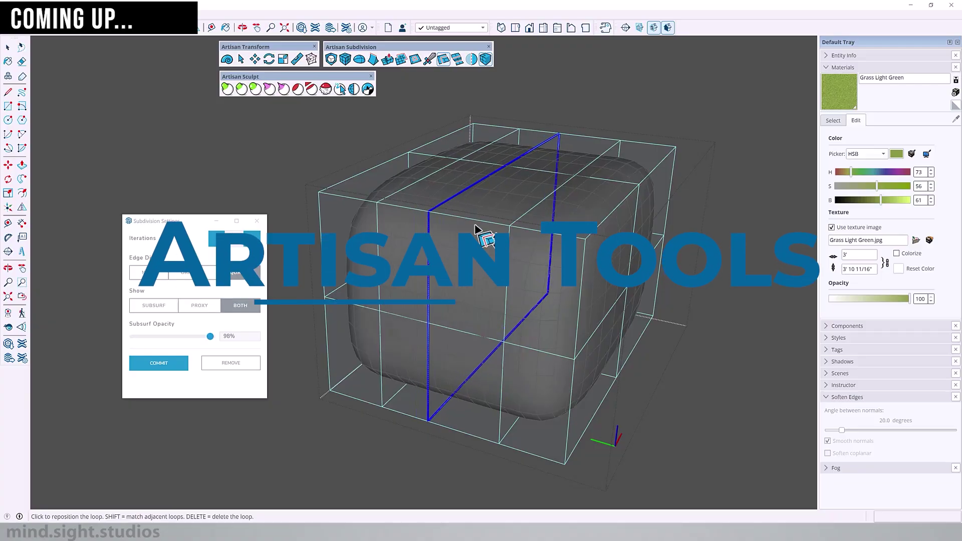
{"action": "left_click", "coordinate": [453, 242]}
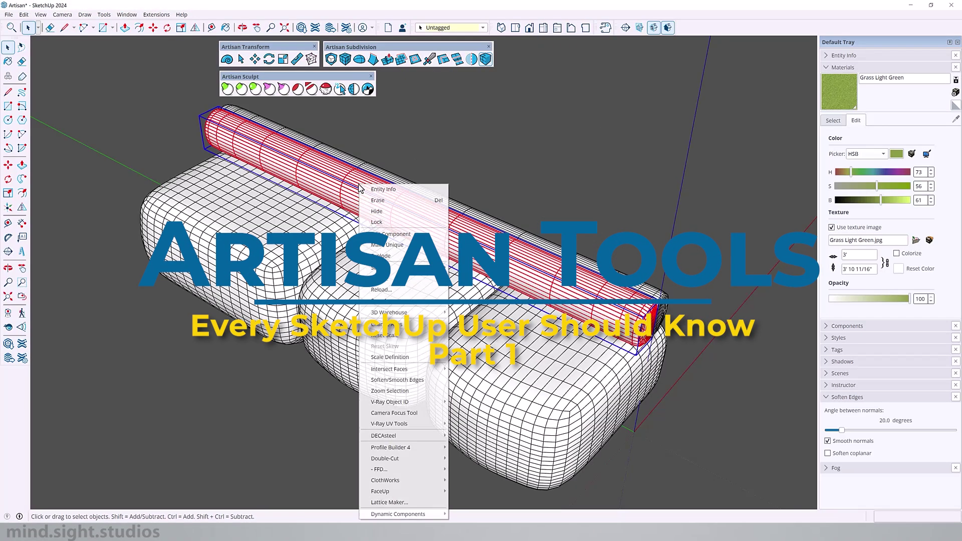
{"action": "key", "text": "Escape"}
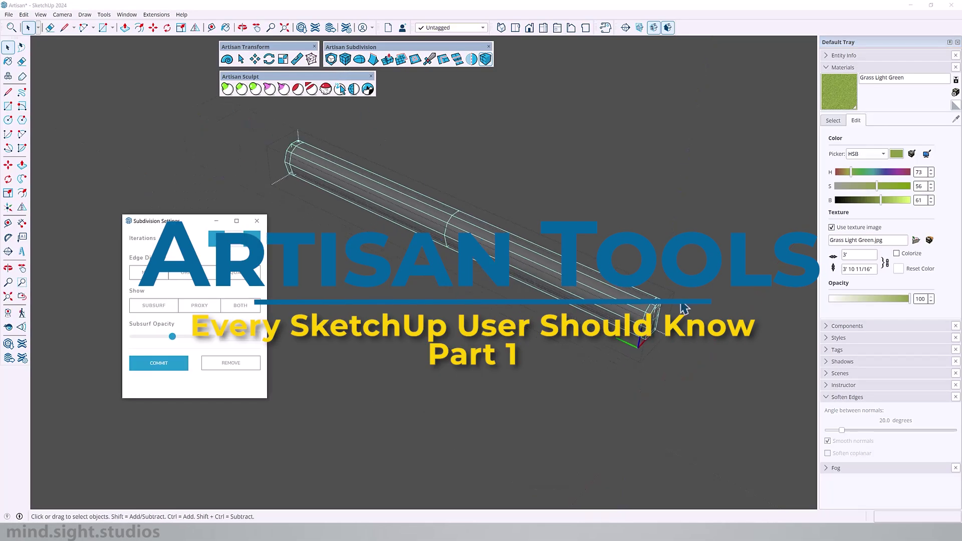
{"action": "scroll", "coordinate": [395, 208], "scroll_direction": "up", "scroll_amount": 3}
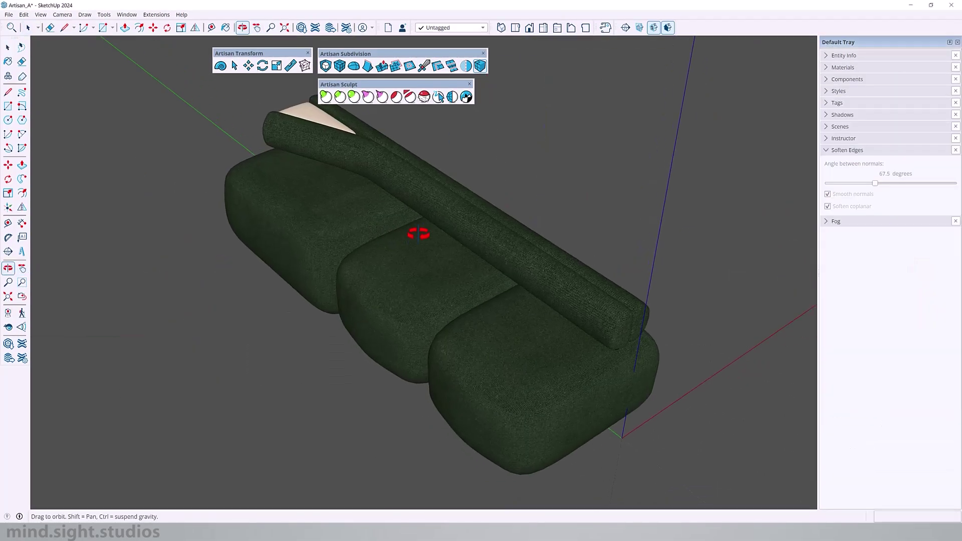
{"action": "left_click_drag", "start_coordinate": [419, 233], "coordinate": [584, 232]}
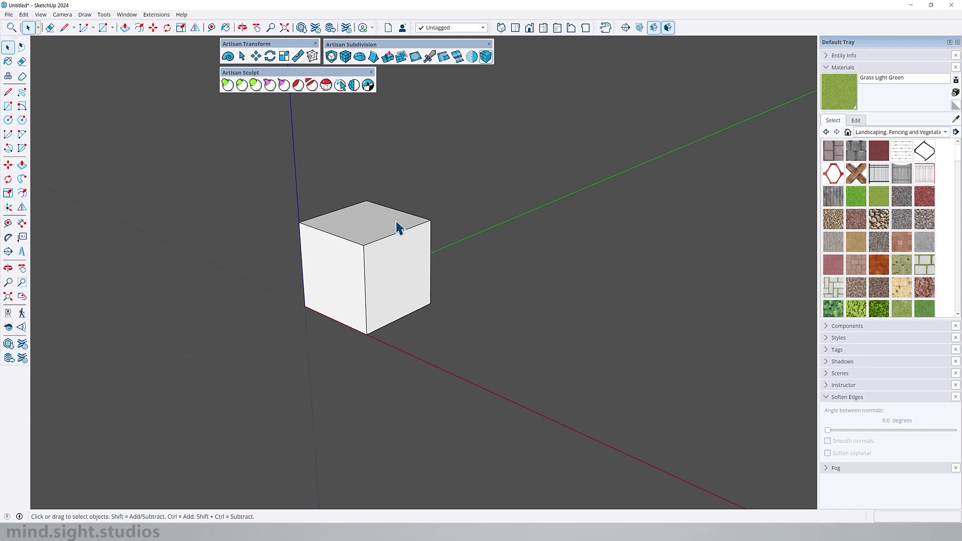
Step: Try pulling the cube's top face upward with Push/Pull, switching on the option to create a new starting face
{"action": "key", "text": "p"}
{"action": "left_click", "coordinate": [365, 241]}
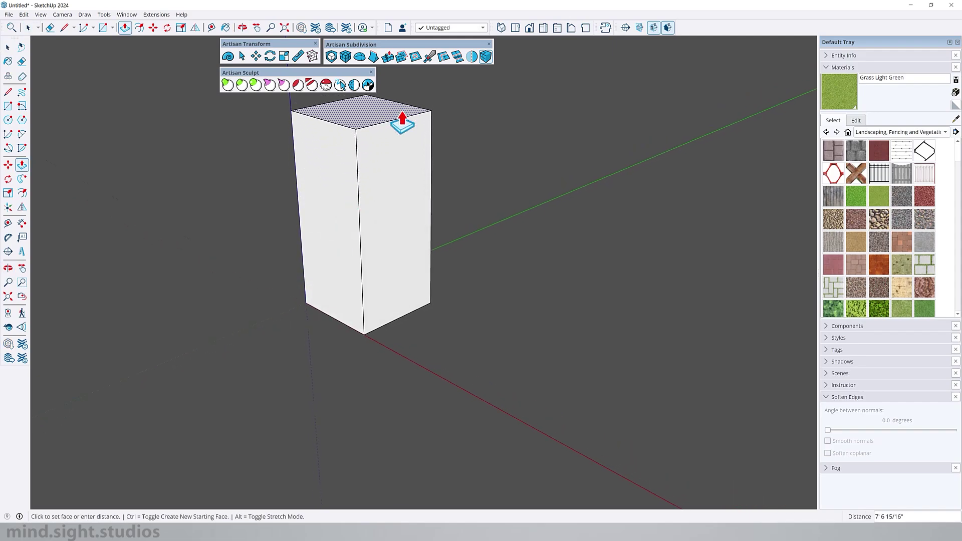
{"action": "key", "text": "ctrl"}
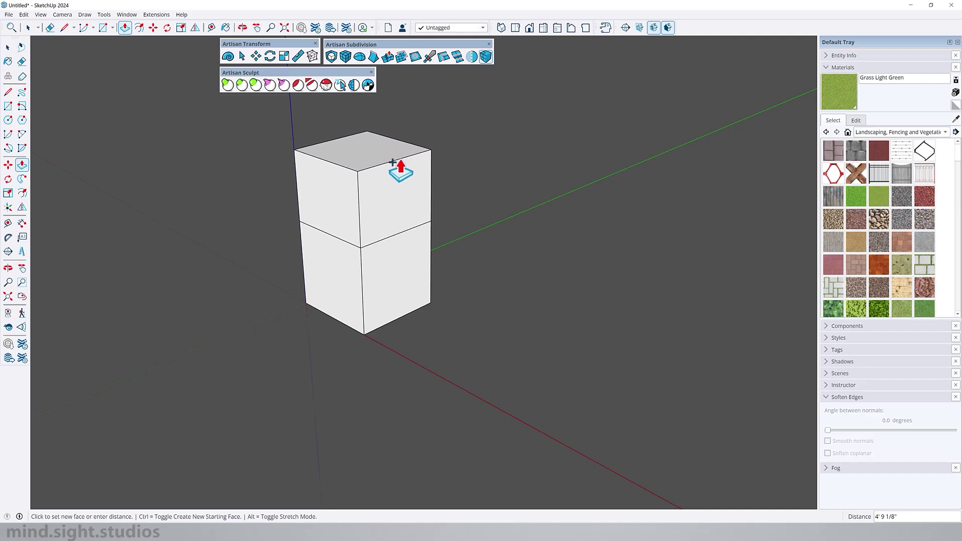
{"action": "key", "text": "Escape"}
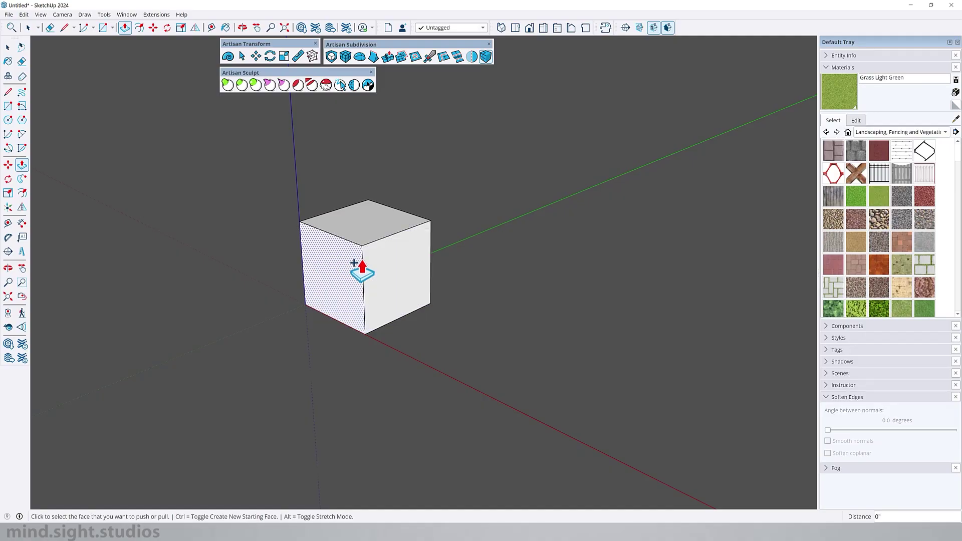
{"action": "key", "text": "space"}
{"action": "scroll", "coordinate": [355, 271], "scroll_direction": "up", "scroll_amount": 2}
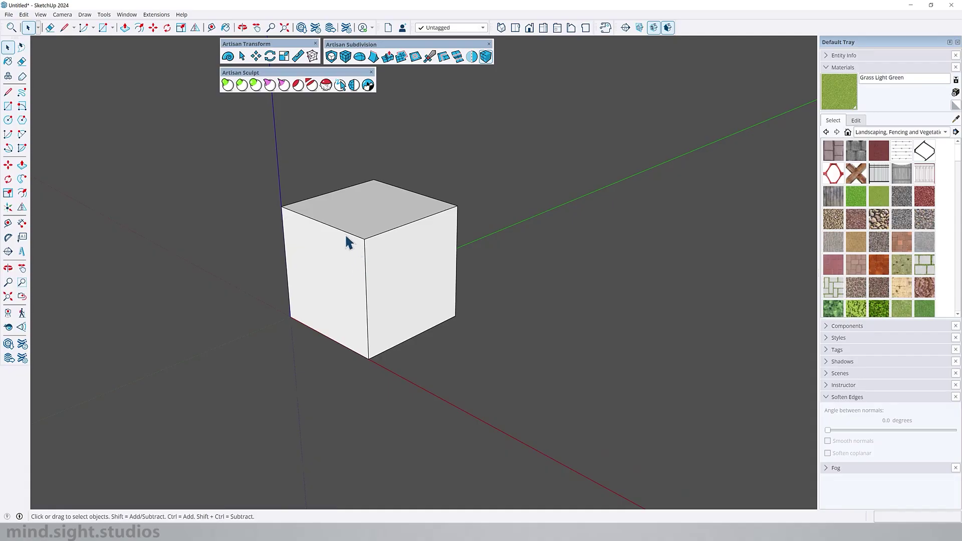
Step: Select the entire cube and start the Artisan Extrude tool on its faces
{"action": "triple_click", "coordinate": [434, 289]}
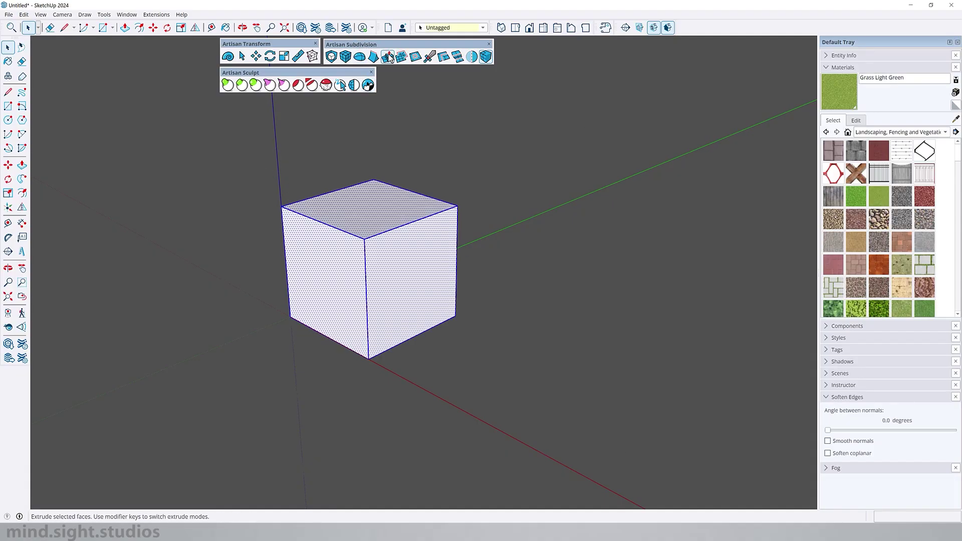
{"action": "left_click", "coordinate": [387, 57]}
{"action": "scroll", "coordinate": [380, 252], "scroll_direction": "down", "scroll_amount": 2}
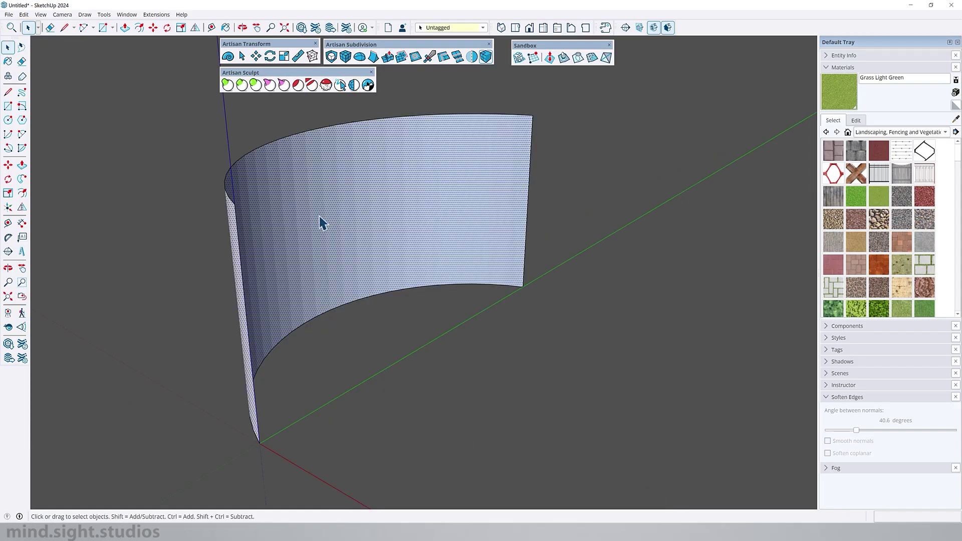
Step: Try to use Push/Pull on the curved wall surface
{"action": "middle_click_drag", "start_coordinate": [325, 199], "coordinate": [151, 134]}
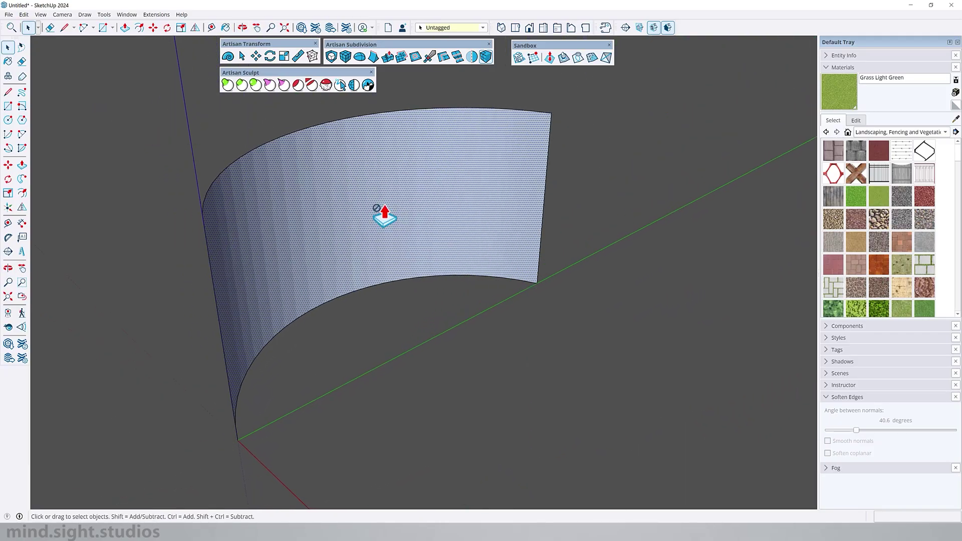
{"action": "key", "text": "p"}
{"action": "key", "text": "space"}
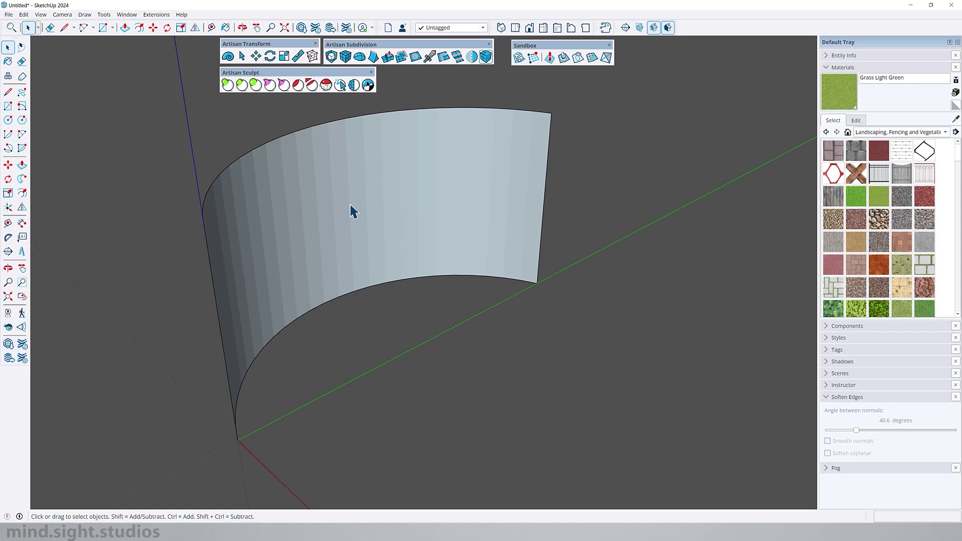
Step: Thicken the curved wall surface with Artisan Extrude, switching the extrude mode away from Group
{"action": "left_click", "coordinate": [350, 208]}
{"action": "left_click", "coordinate": [389, 59]}
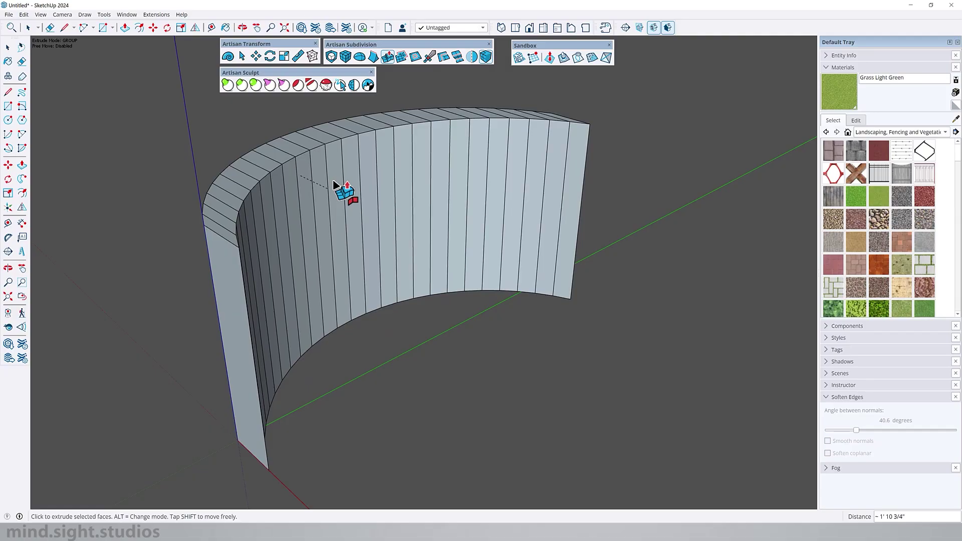
{"action": "key", "text": "alt"}
{"action": "left_click", "coordinate": [268, 155]}
{"action": "middle_click_drag", "start_coordinate": [344, 187], "coordinate": [468, 163]}
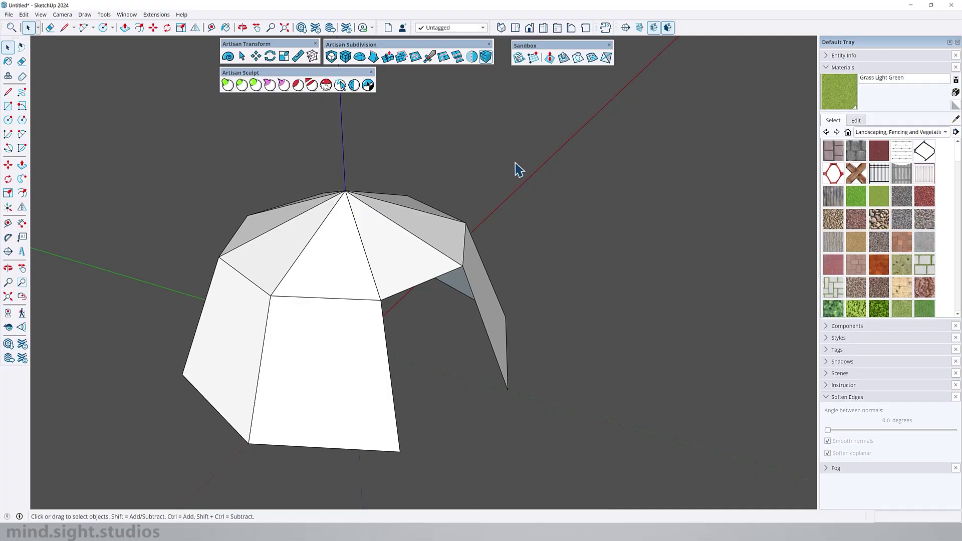
Step: Extrude all faces of the open faceted dome with Artisan Extrude, cycling the mode from Group through Normal to Individual
{"action": "left_click_drag", "start_coordinate": [586, 154], "coordinate": [129, 472]}
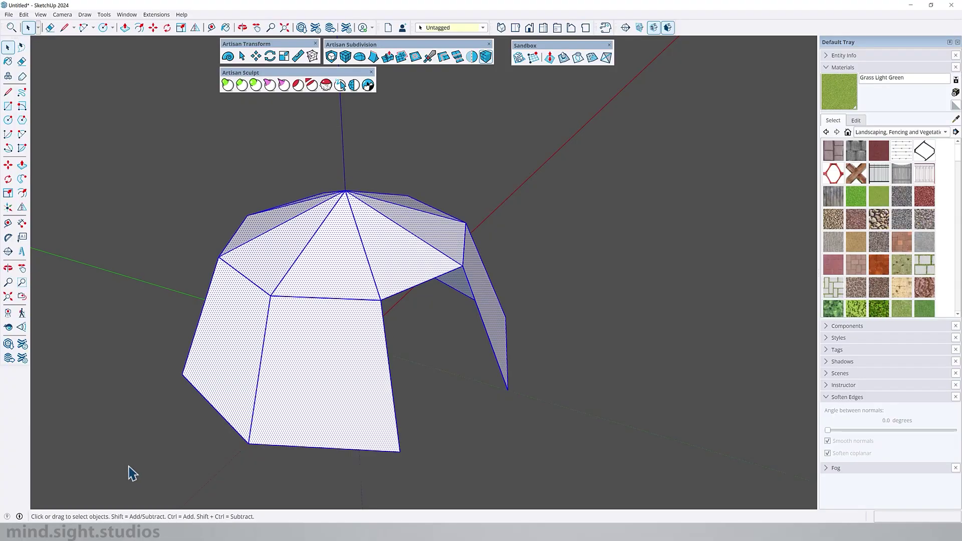
{"action": "left_click", "coordinate": [389, 57]}
{"action": "scroll", "coordinate": [401, 196], "scroll_direction": "down", "scroll_amount": 4}
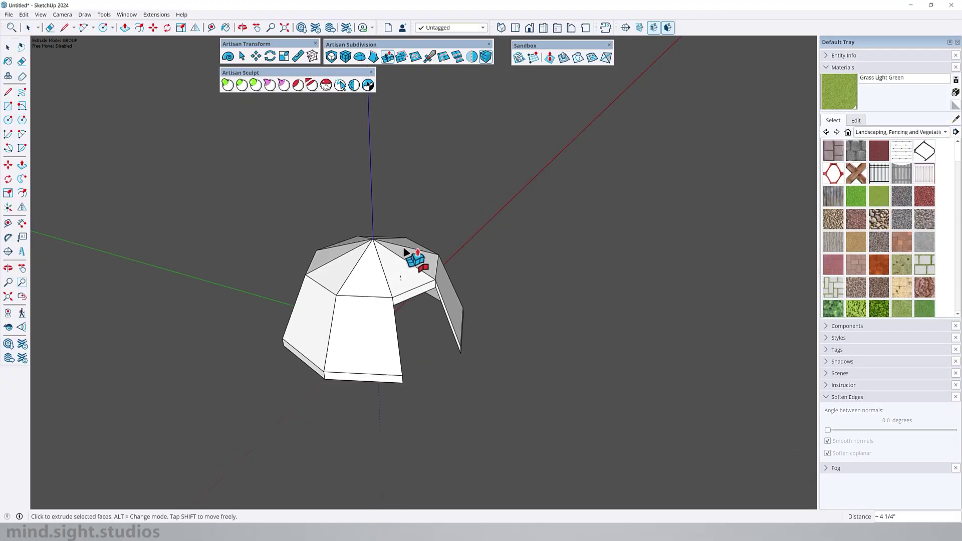
{"action": "key", "text": "alt"}
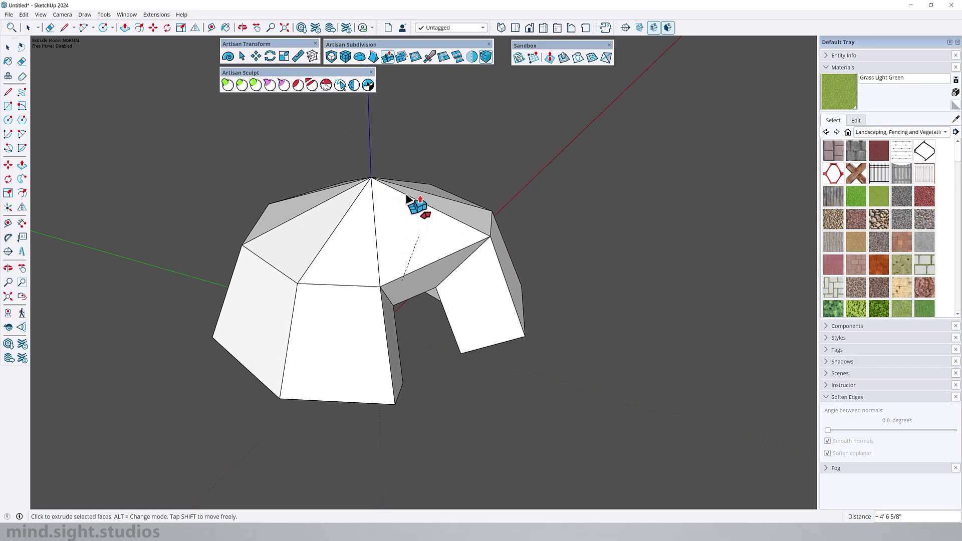
{"action": "key", "text": "alt"}
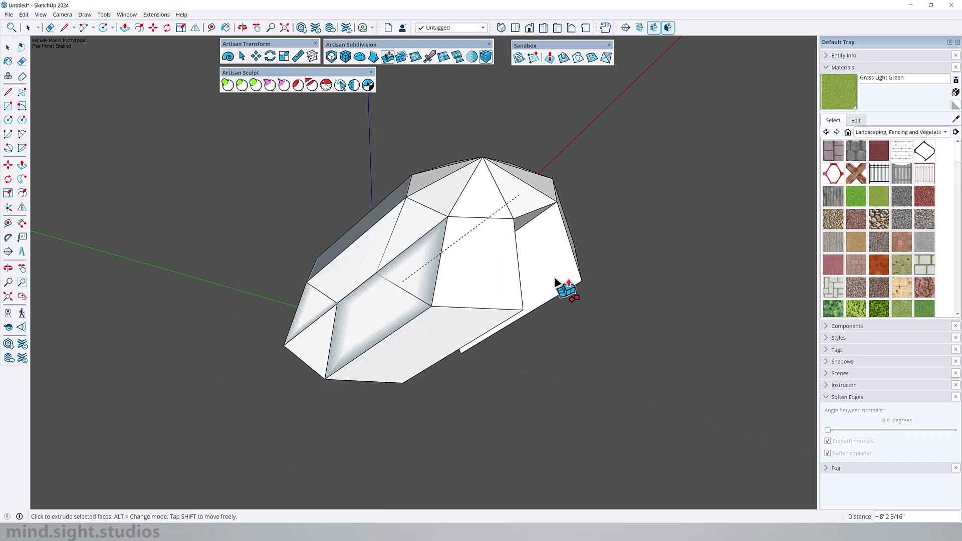
Step: Extrude the selected hilly terrain surface with Artisan Extrude in Normal mode
{"action": "middle_click_drag", "start_coordinate": [172, 350], "coordinate": [369, 264]}
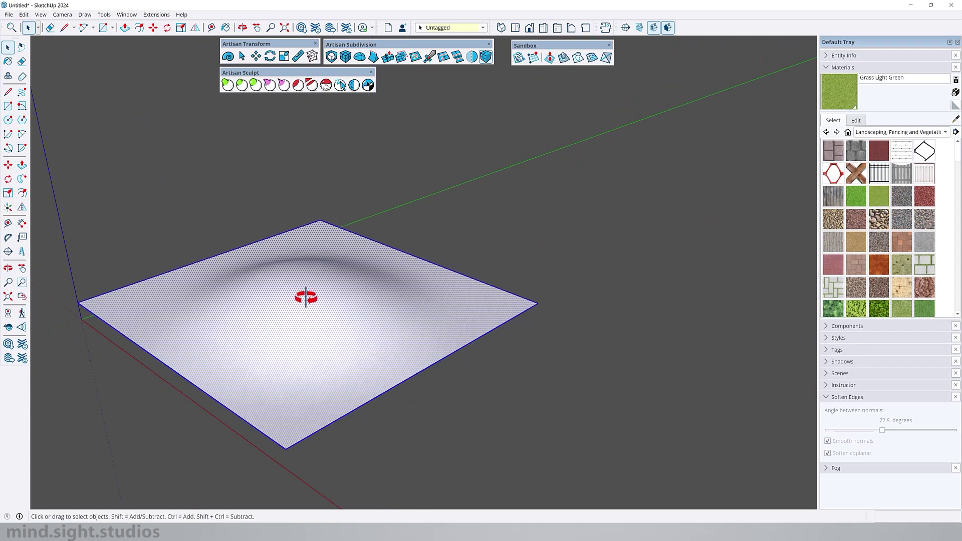
{"action": "middle_click_drag", "start_coordinate": [306, 297], "coordinate": [326, 330]}
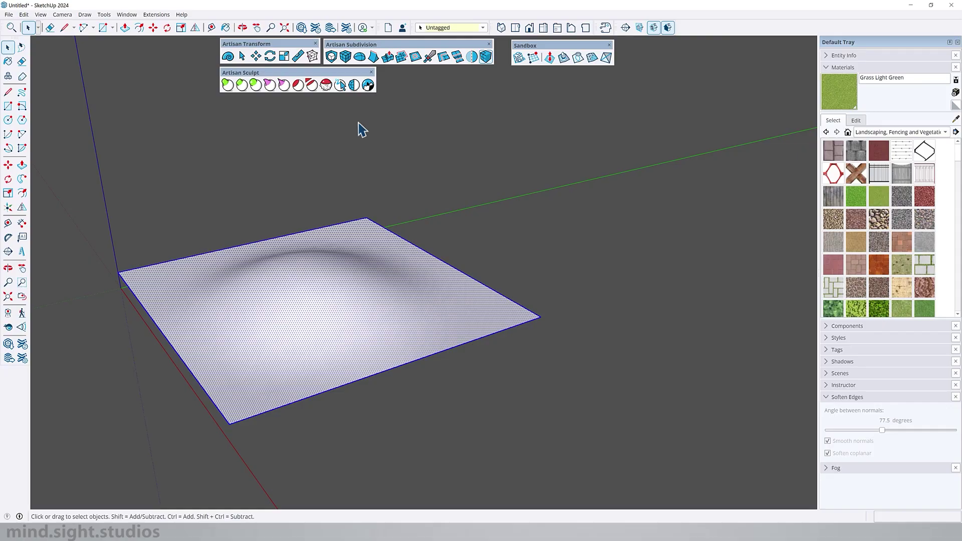
{"action": "left_click", "coordinate": [393, 59]}
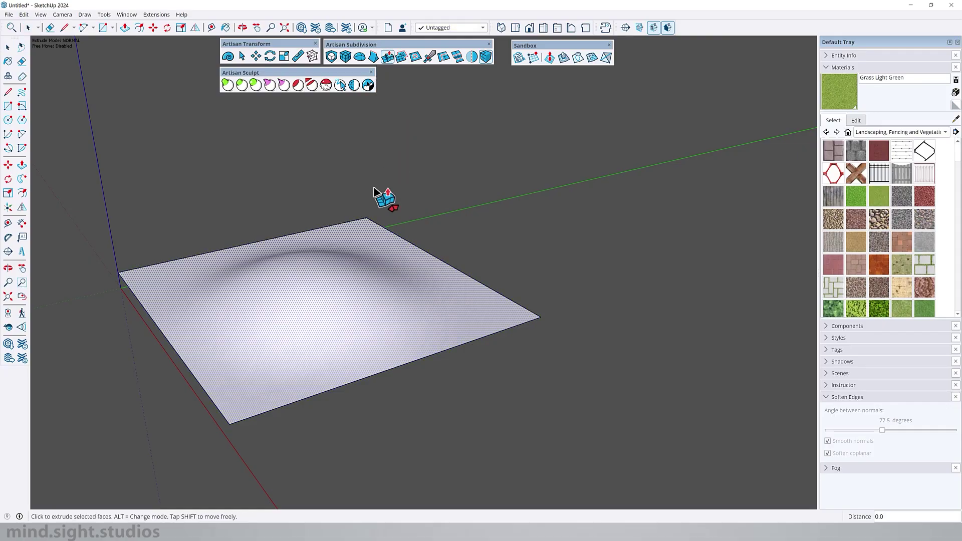
{"action": "left_click", "coordinate": [322, 268]}
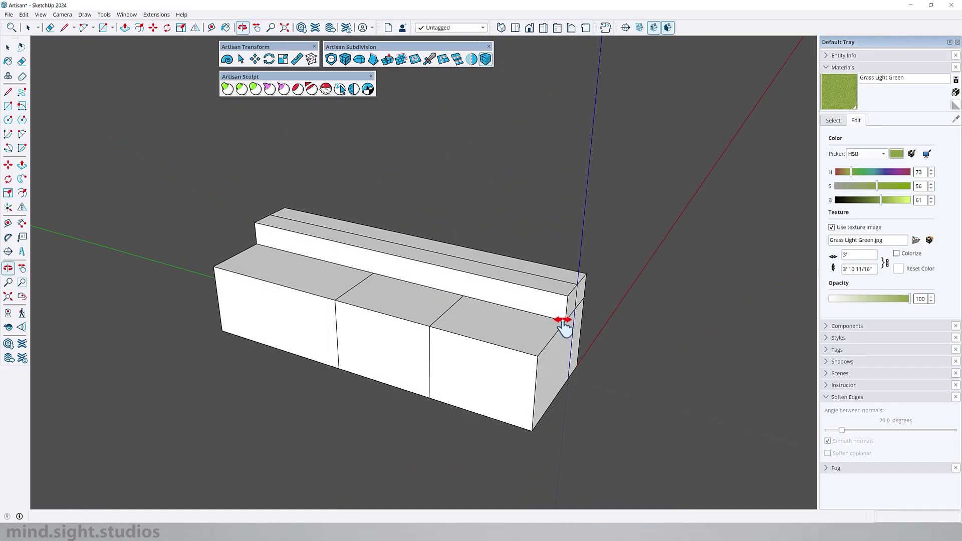
{"action": "middle_click_drag", "start_coordinate": [473, 323], "coordinate": [444, 321], "text": "shift"}
{"action": "scroll", "coordinate": [347, 344], "scroll_direction": "up", "scroll_amount": 2}
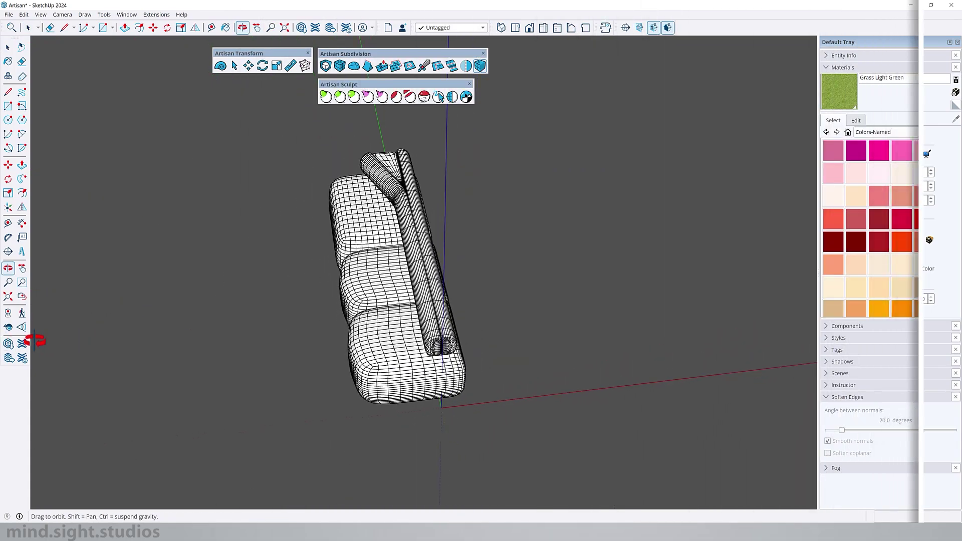
{"action": "left_click_drag", "start_coordinate": [43, 351], "coordinate": [405, 300]}
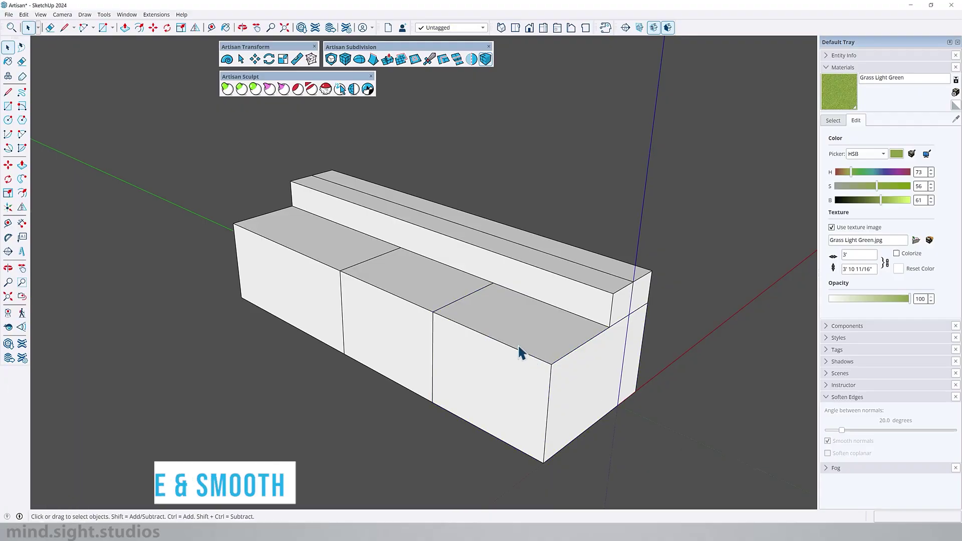
Step: Apply Subdivide and Smooth to the sofa's end seat block with 2 iterations, and subdivide all faces of its proxy box
{"action": "left_click", "coordinate": [331, 60]}
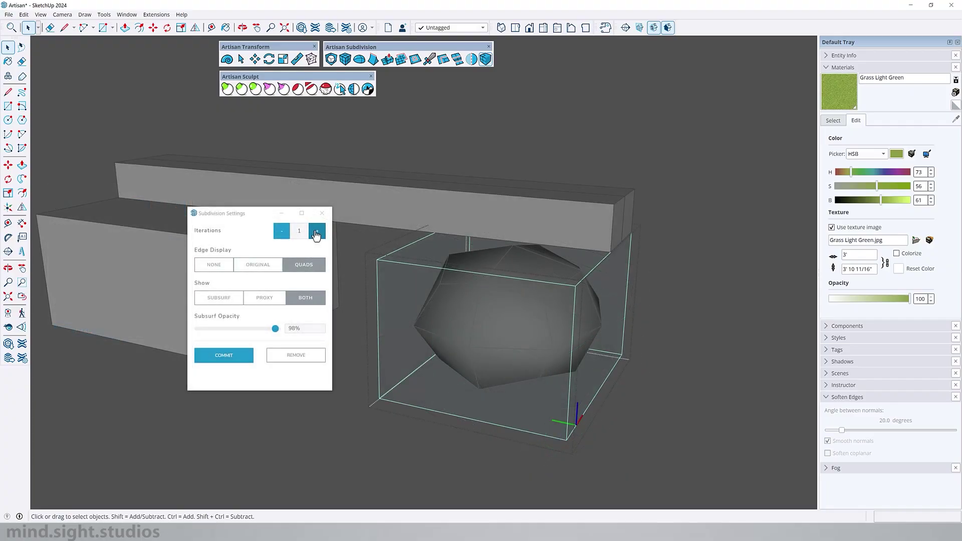
{"action": "left_click", "coordinate": [317, 232]}
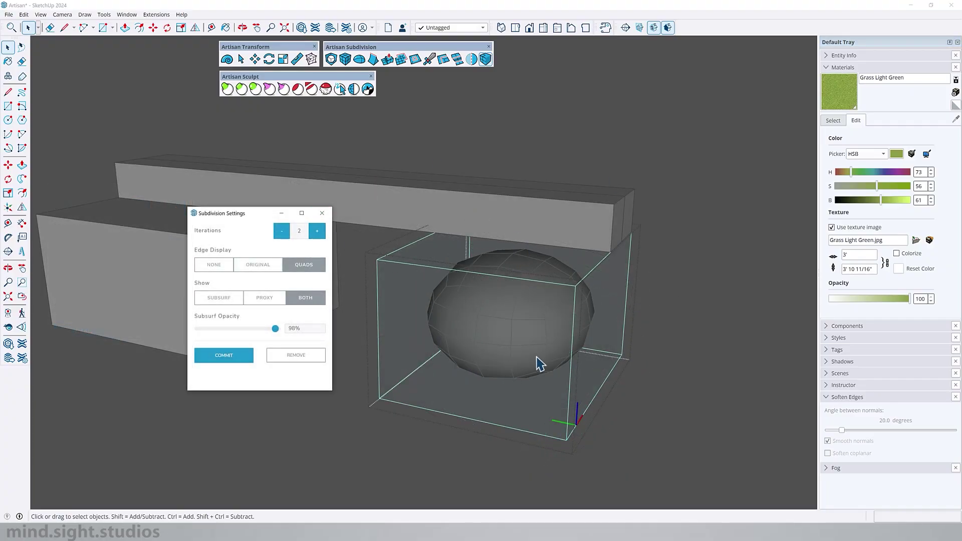
{"action": "middle_click_drag", "start_coordinate": [549, 367], "coordinate": [455, 290]}
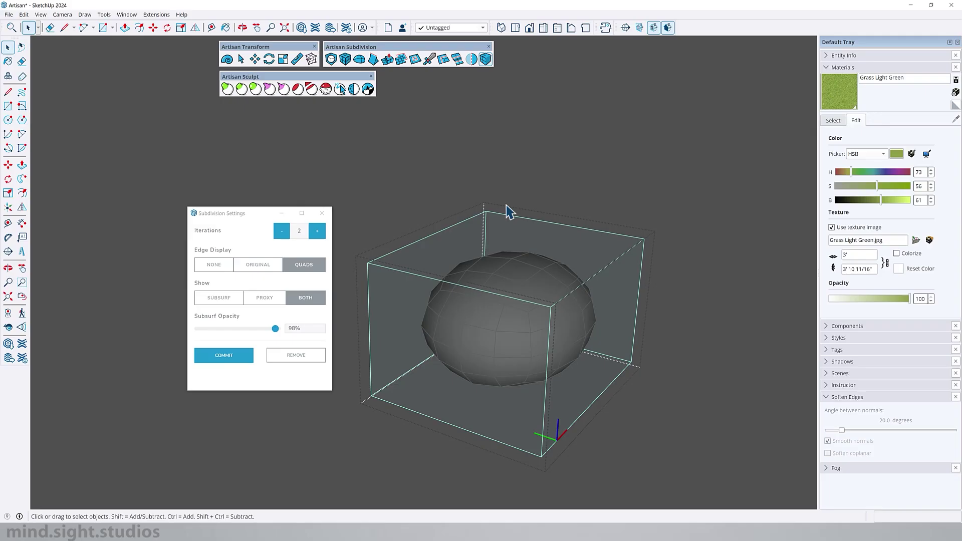
{"action": "left_click", "coordinate": [591, 253]}
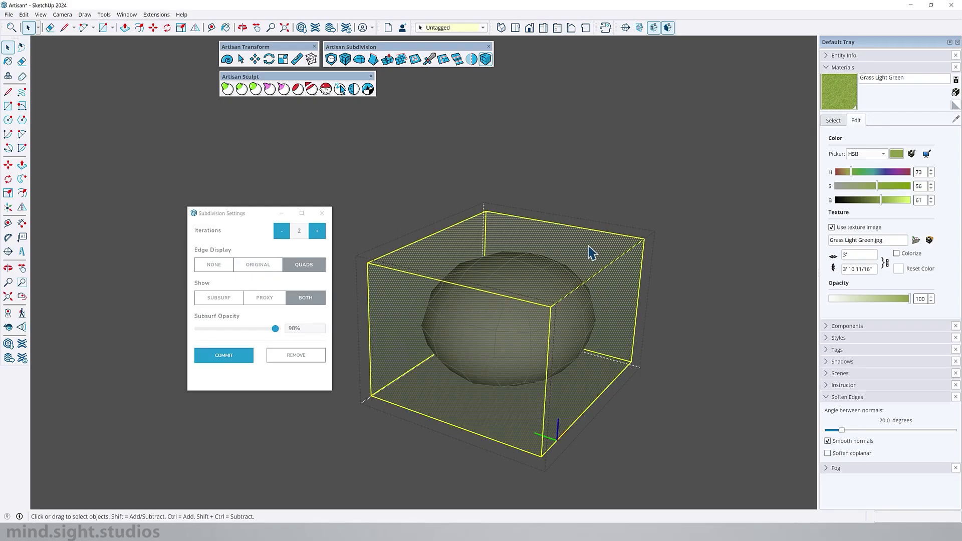
{"action": "left_click", "coordinate": [345, 60]}
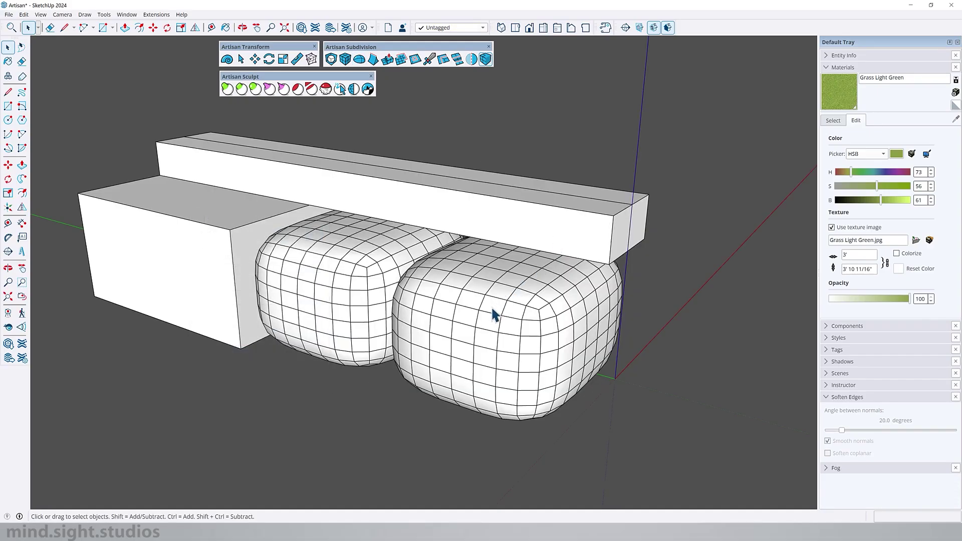
Step: Open the smoothed end cushion for editing and add an edge loop in each half of its proxy box with the Loop tool
{"action": "left_click", "coordinate": [450, 322]}
{"action": "middle_click_drag", "start_coordinate": [451, 322], "coordinate": [563, 311]}
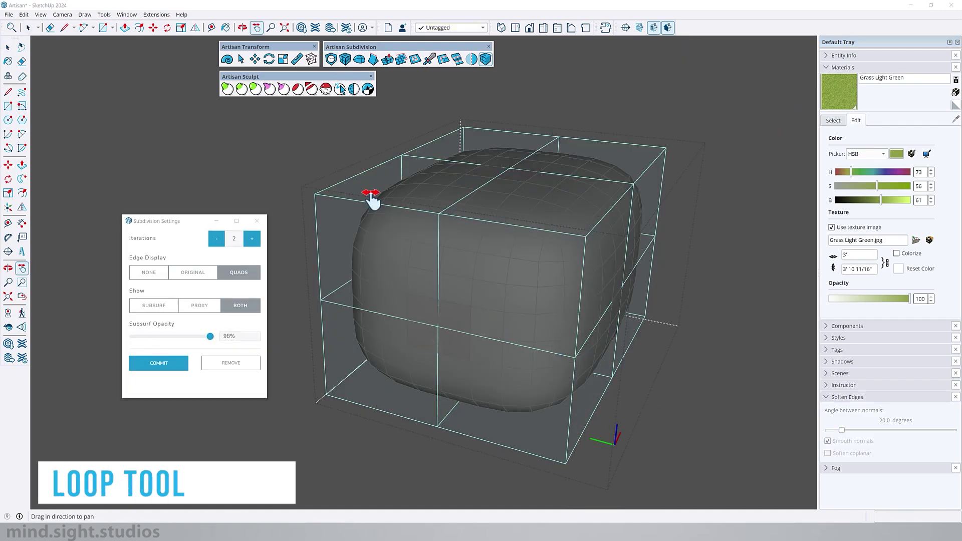
{"action": "left_click", "coordinate": [443, 62]}
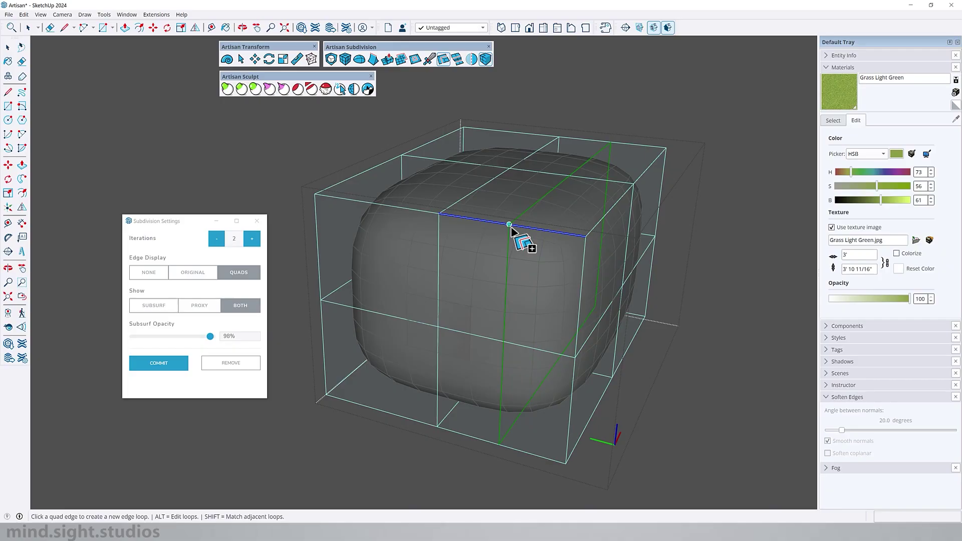
{"action": "middle_click_drag", "start_coordinate": [511, 228], "coordinate": [513, 226]}
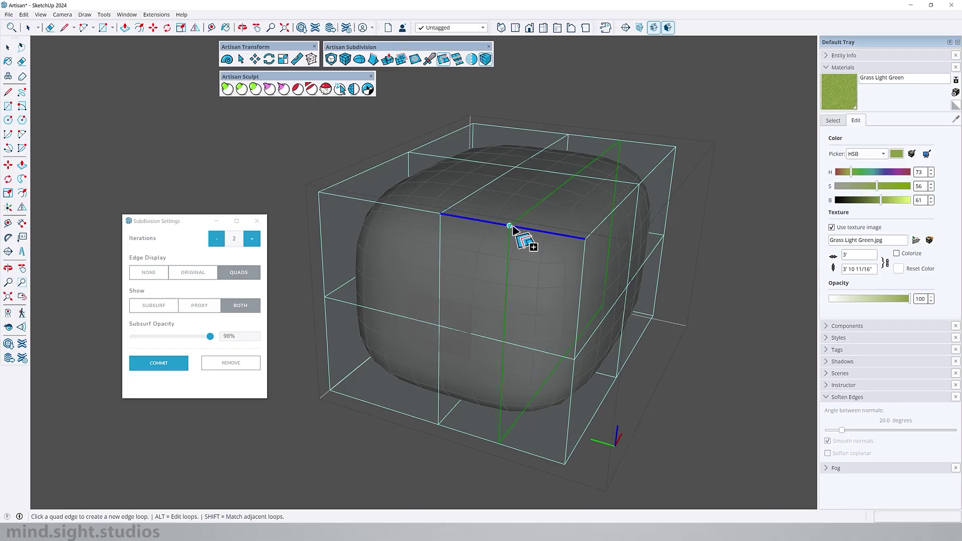
{"action": "left_click", "coordinate": [510, 225]}
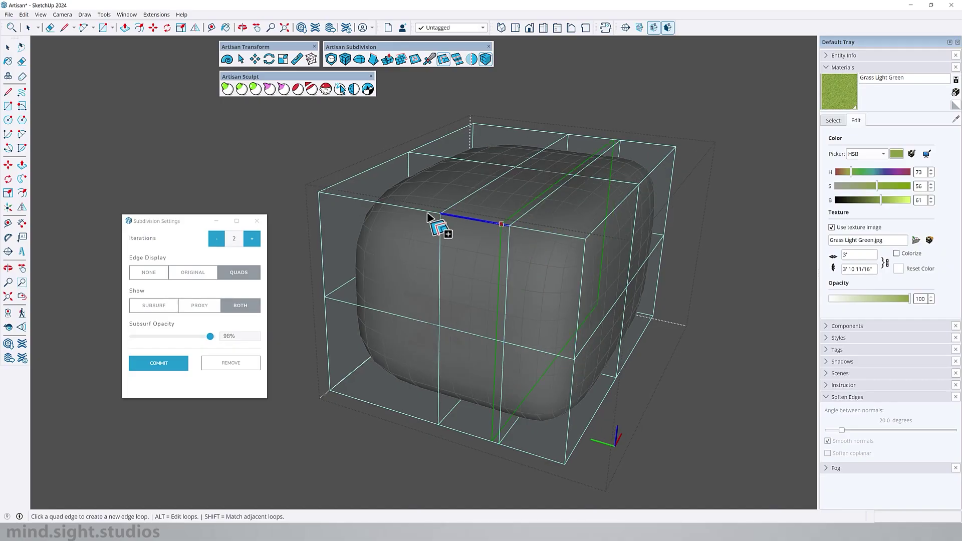
{"action": "left_click", "coordinate": [378, 203]}
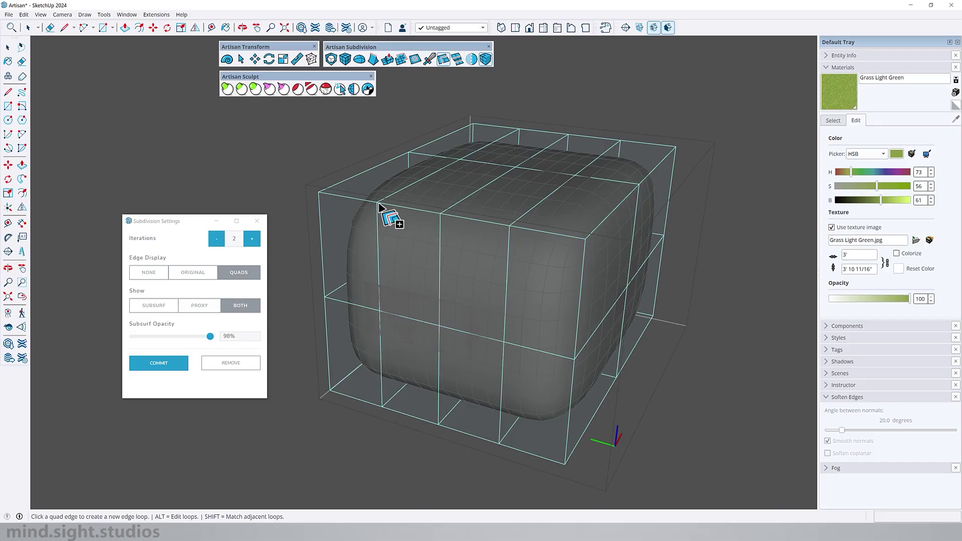
Step: Switch the Loop tool to loop editing and slide the middle vertical edge loop of the cushion's proxy box
{"action": "key", "text": "alt"}
{"action": "left_click", "coordinate": [441, 260]}
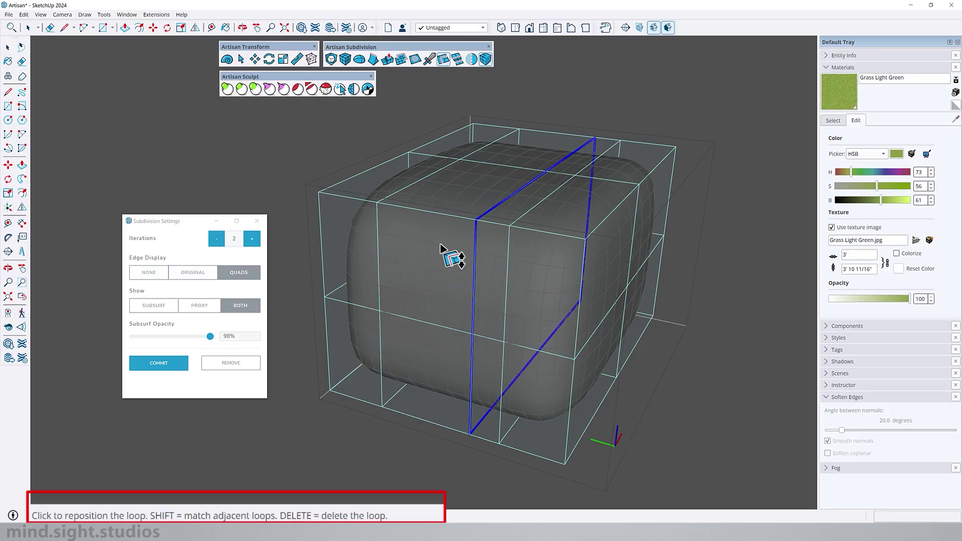
{"action": "left_click", "coordinate": [457, 260]}
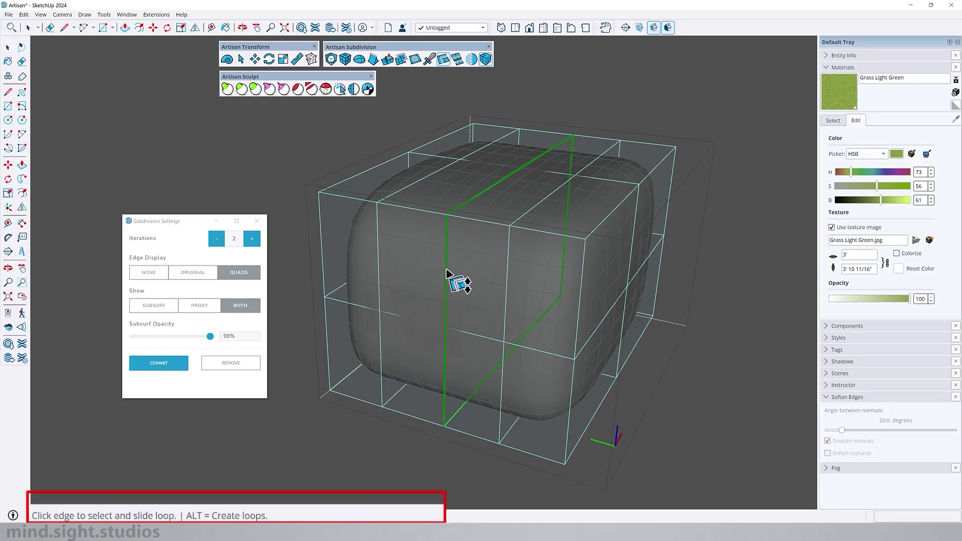
{"action": "left_click", "coordinate": [440, 265]}
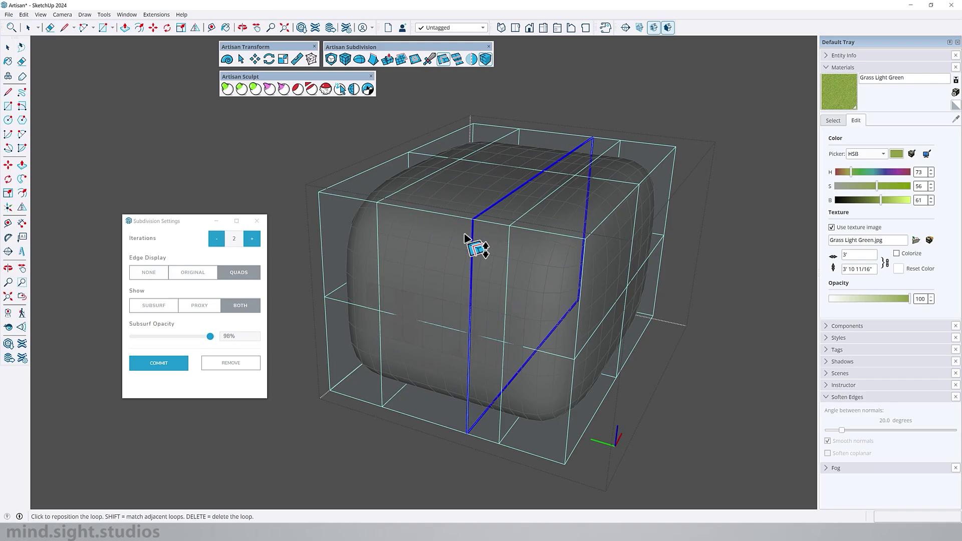
{"action": "key", "text": "Escape"}
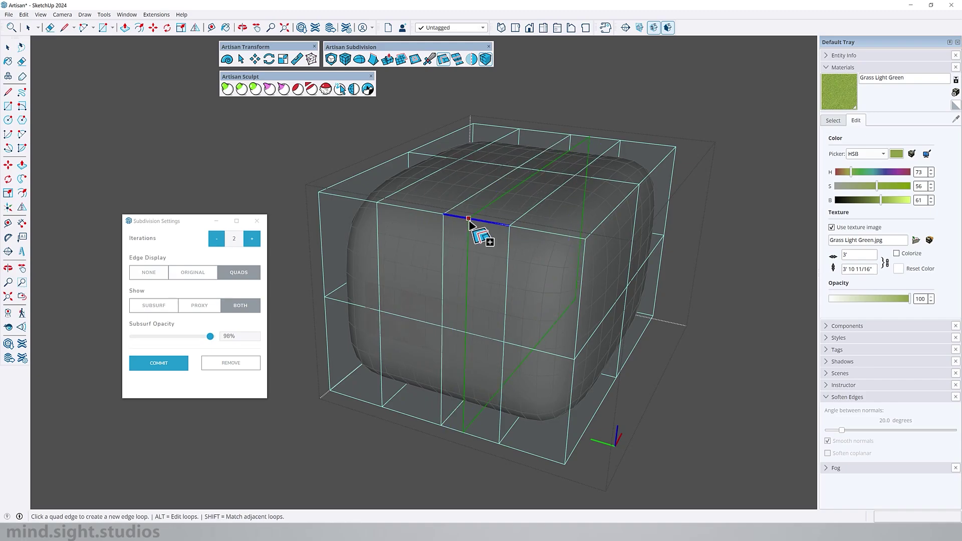
Step: Add a horizontal edge loop in the lower half of the proxy box with the Loop tool, matching the adjacent loops
{"action": "key", "text": "shift"}
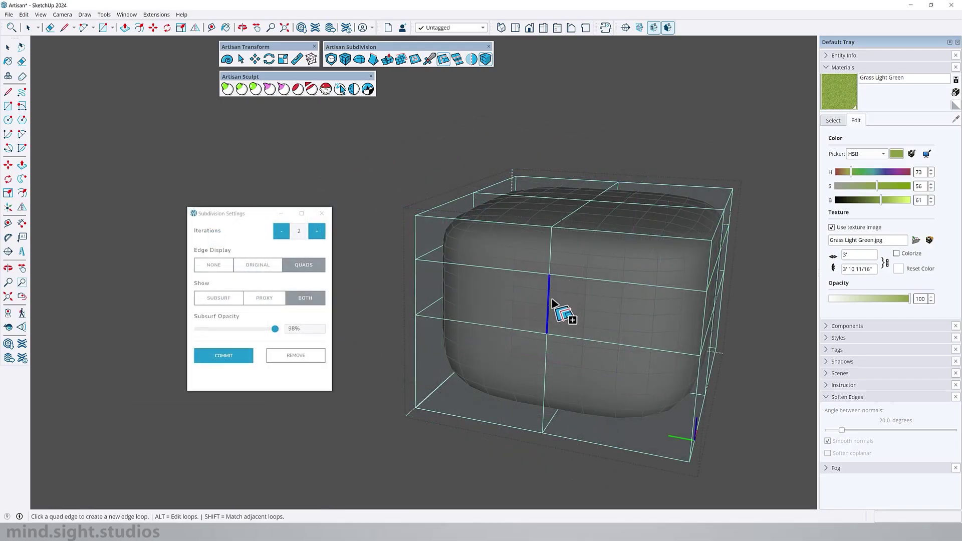
{"action": "left_click", "coordinate": [547, 382]}
{"action": "scroll", "coordinate": [440, 222], "scroll_direction": "down", "scroll_amount": 2}
{"action": "middle_click_drag", "start_coordinate": [440, 223], "coordinate": [612, 346]}
{"action": "scroll", "coordinate": [591, 159], "scroll_direction": "up", "scroll_amount": 2}
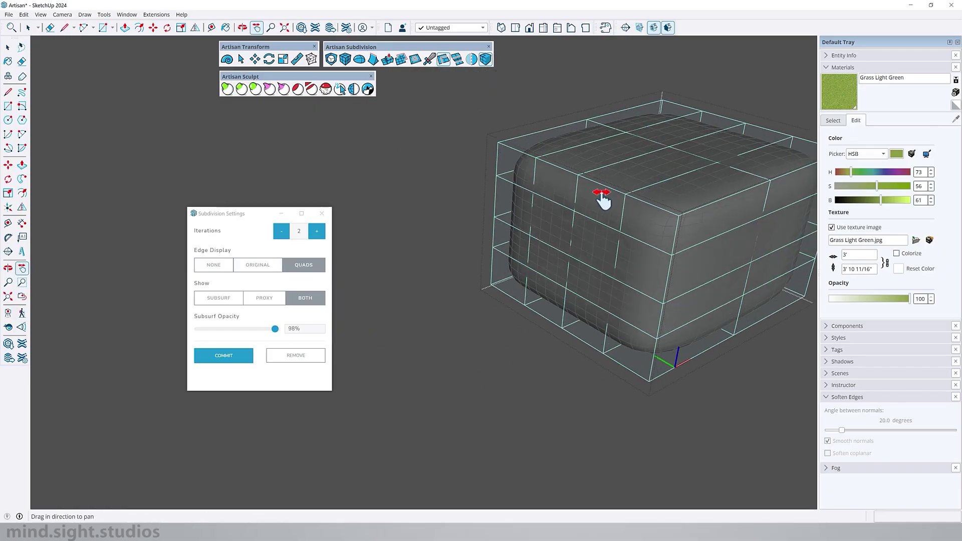
{"action": "middle_click_drag", "start_coordinate": [603, 200], "coordinate": [508, 203], "text": "shift"}
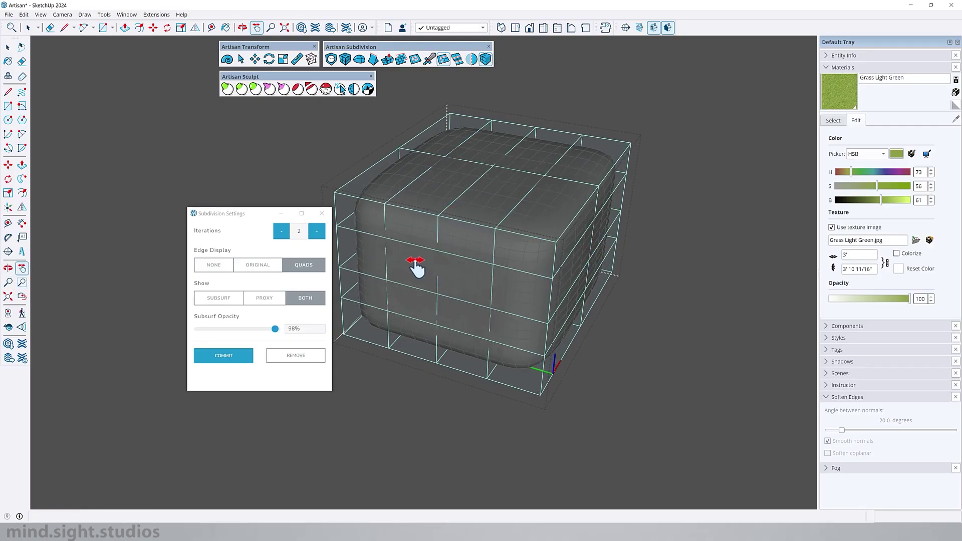
{"action": "middle_click_drag", "start_coordinate": [427, 264], "coordinate": [481, 282]}
Step: Move the three inner vertical loop segments on the proxy's front face outward 3 inches with Artisan Move and soft selection
{"action": "key", "text": "space"}
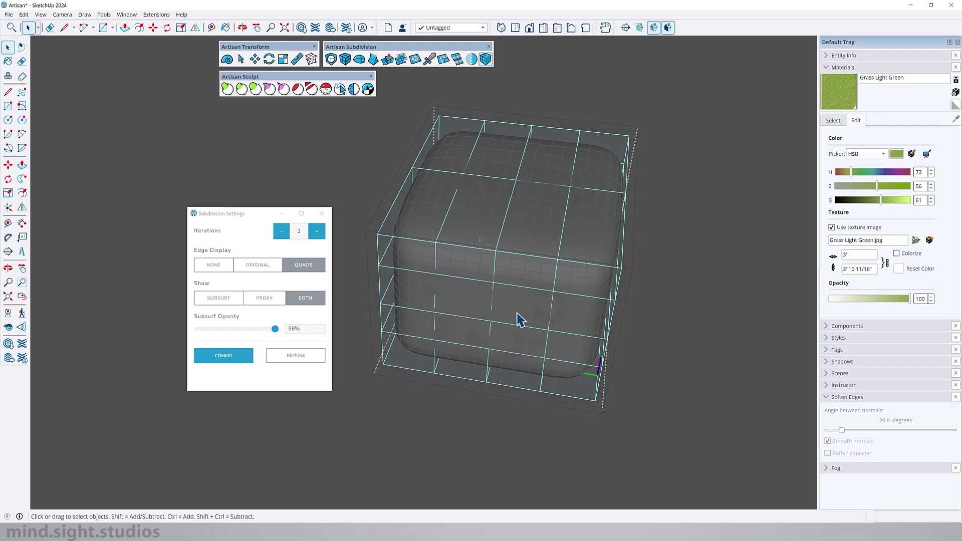
{"action": "mouse_move", "coordinate": [510, 412]}
{"action": "left_mouse_down"}
{"action": "mouse_move", "coordinate": [479, 238]}
{"action": "mouse_move", "coordinate": [503, 417]}
{"action": "left_mouse_up"}
{"action": "mouse_move", "coordinate": [502, 417]}
{"action": "middle_mouse_down"}
{"action": "mouse_move", "coordinate": [398, 393]}
{"action": "mouse_move", "coordinate": [322, 257]}
{"action": "mouse_move", "coordinate": [790, 272]}
{"action": "mouse_move", "coordinate": [727, 240]}
{"action": "middle_mouse_up"}
{"action": "left_click", "coordinate": [255, 60]}
{"action": "mouse_move", "coordinate": [413, 382]}
{"action": "left_mouse_down"}
{"action": "mouse_move", "coordinate": [374, 401]}
{"action": "mouse_move", "coordinate": [414, 398]}
{"action": "mouse_move", "coordinate": [403, 396]}
{"action": "left_mouse_up"}
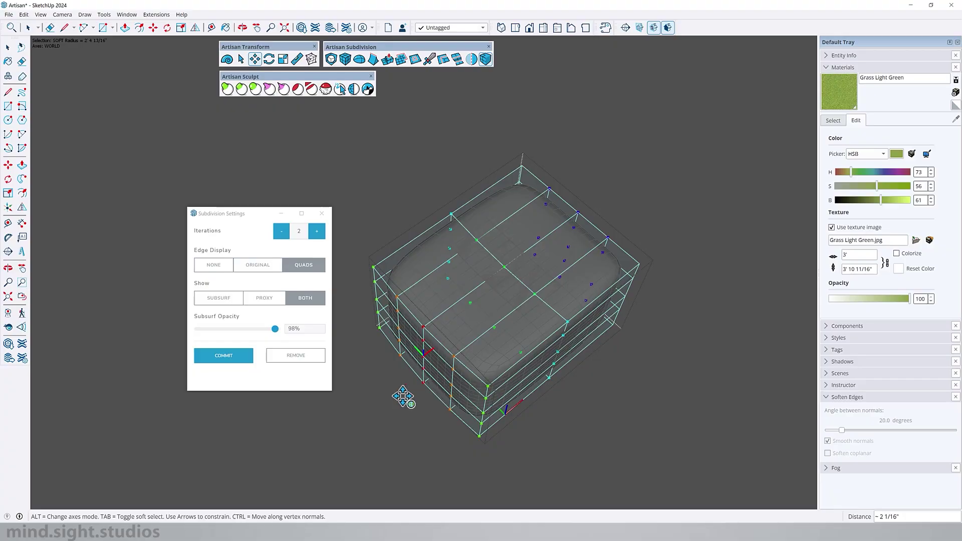
{"action": "type", "text": "3"}
{"action": "key", "text": "Return"}
{"action": "key", "text": "space"}
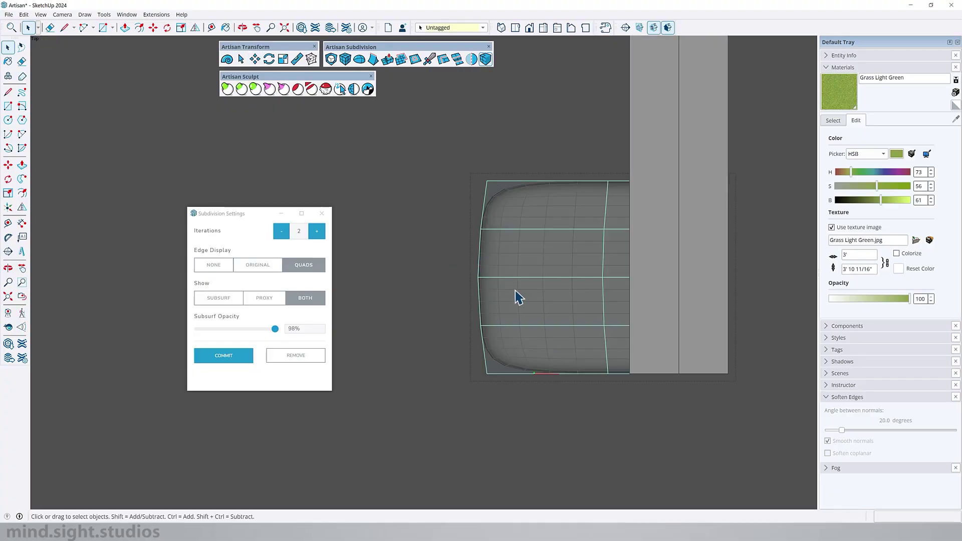
Step: Box-select loop edges at the proxy's side in plan view and move them 3 inches with Artisan Move
{"action": "left_click_drag", "start_coordinate": [465, 211], "coordinate": [527, 245]}
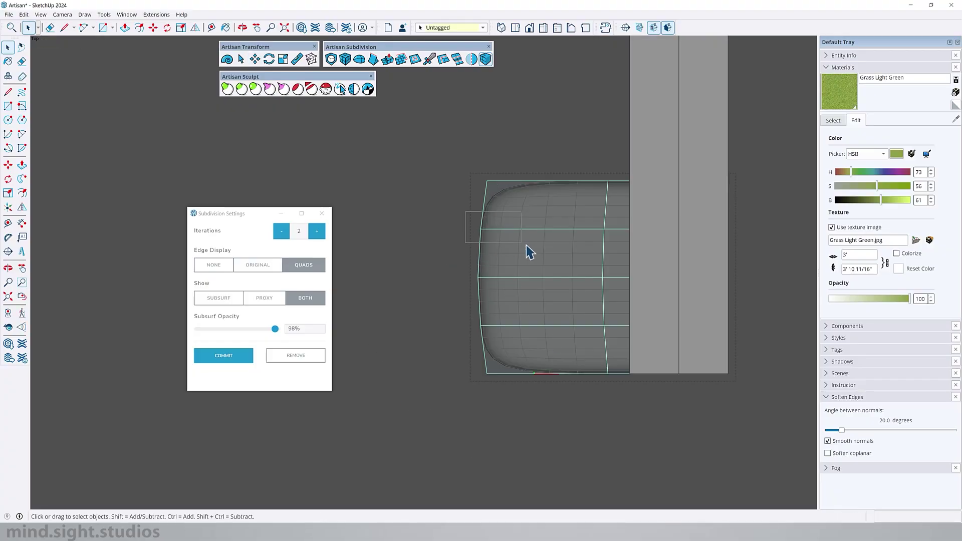
{"action": "left_click_drag", "start_coordinate": [513, 190], "coordinate": [518, 191], "text": "shift"}
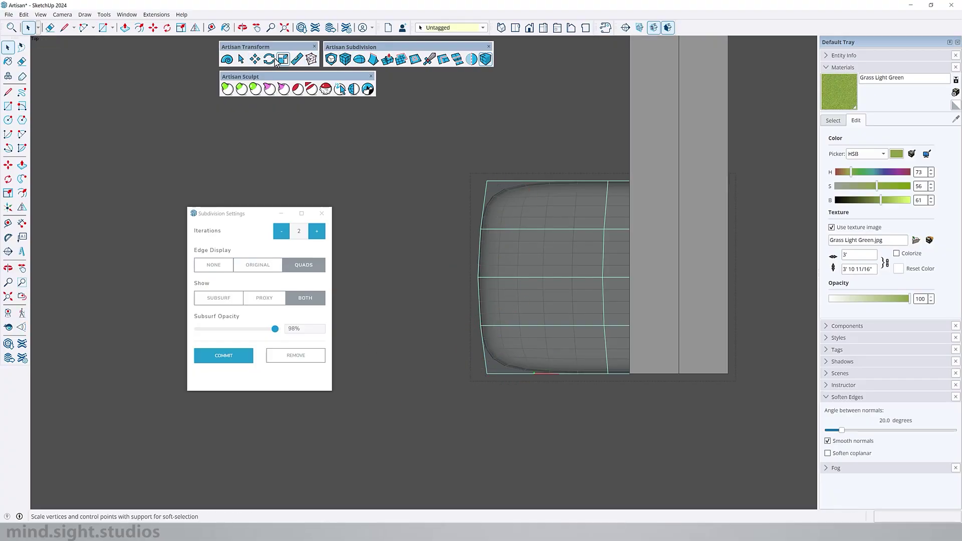
{"action": "left_click", "coordinate": [255, 59]}
{"action": "left_click_drag", "start_coordinate": [479, 151], "coordinate": [502, 158]}
{"action": "type", "text": "3"}
{"action": "key", "text": "Return"}
{"action": "key", "text": "space"}
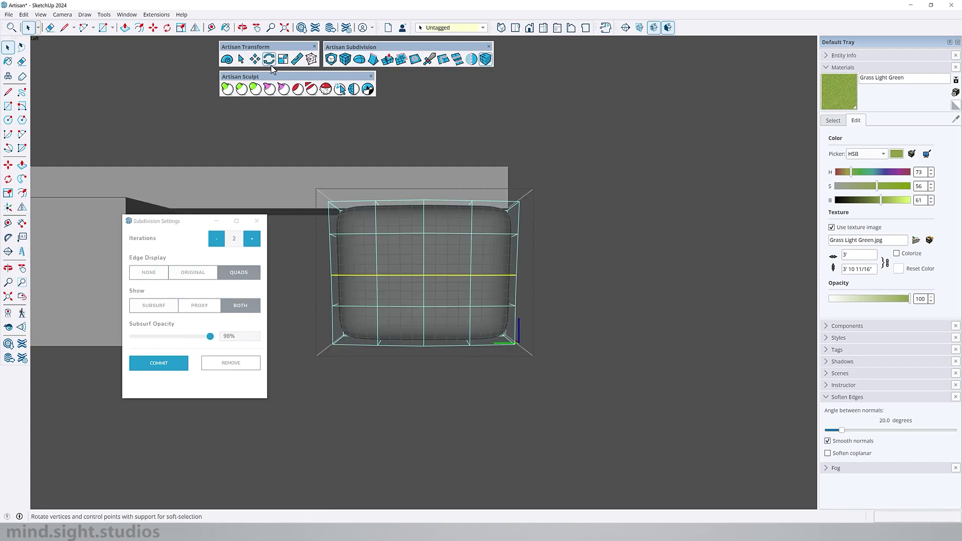
Step: Scale the proxy's middle horizontal edge loop to 1.05 in red and green with Artisan Scale and soft selection
{"action": "left_click", "coordinate": [282, 59]}
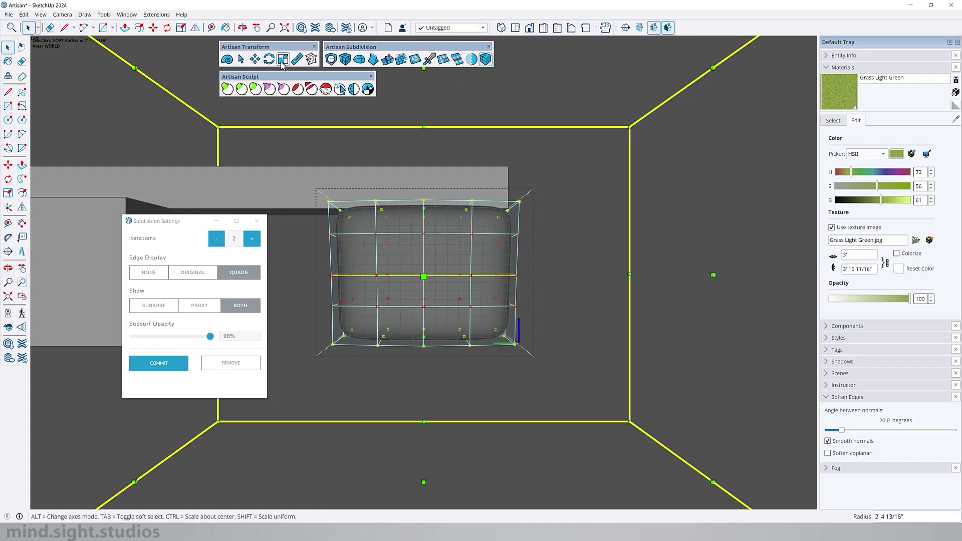
{"action": "left_click_drag", "start_coordinate": [631, 277], "coordinate": [648, 286]}
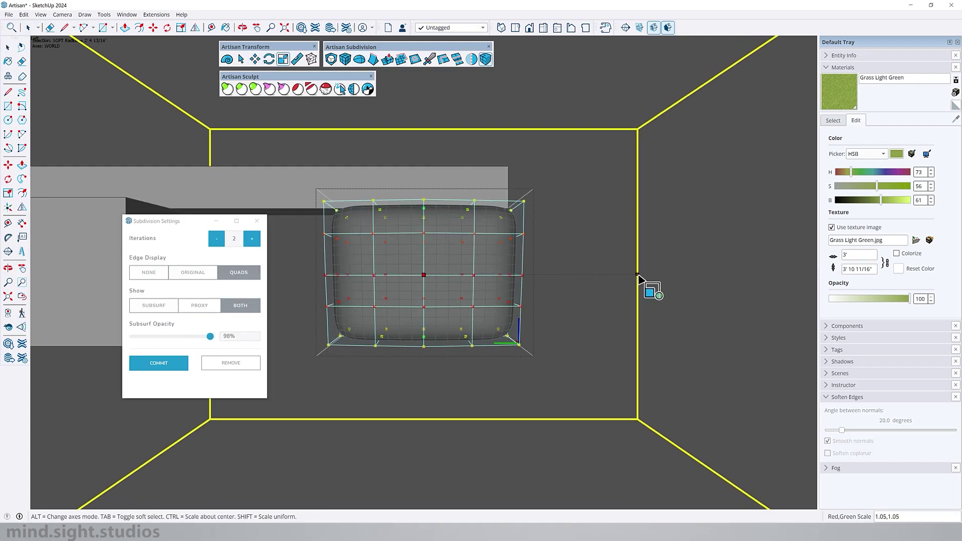
{"action": "key", "text": "space"}
{"action": "middle_click_drag", "start_coordinate": [412, 236], "coordinate": [378, 442]}
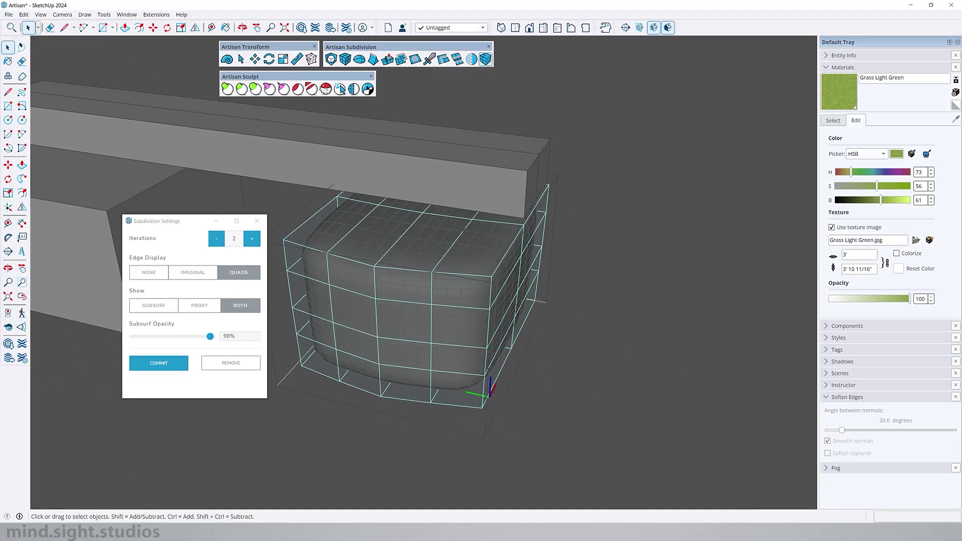
Step: Leave the cushion's editing and turn the remaining seat blocks into matching smoothed cushions
{"action": "key", "text": "h"}
{"action": "scroll", "coordinate": [399, 301], "scroll_direction": "up", "scroll_amount": 5}
{"action": "middle_click_drag", "start_coordinate": [435, 268], "coordinate": [626, 259]}
{"action": "middle_click_drag", "start_coordinate": [441, 250], "coordinate": [551, 273]}
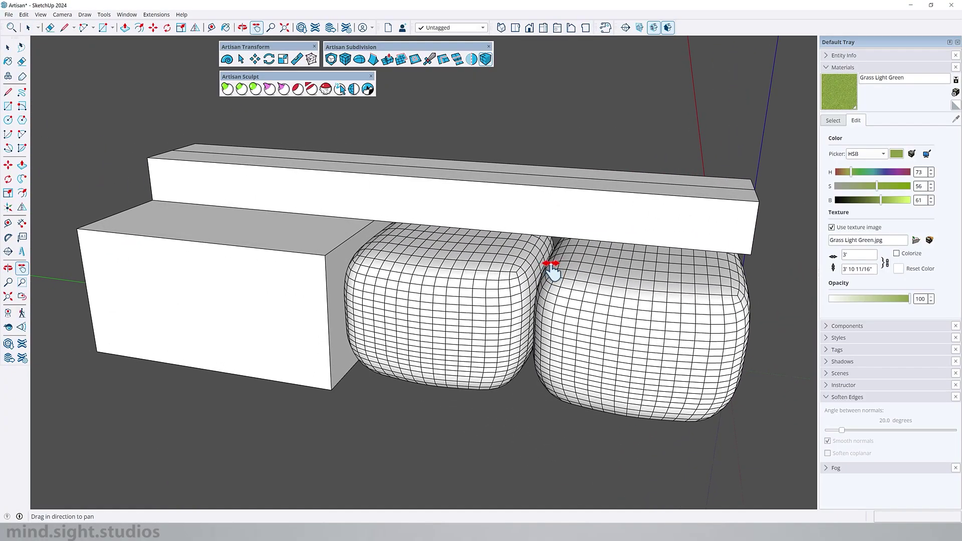
{"action": "left_click", "coordinate": [603, 272]}
{"action": "left_click", "coordinate": [474, 266]}
{"action": "left_click", "coordinate": [230, 240]}
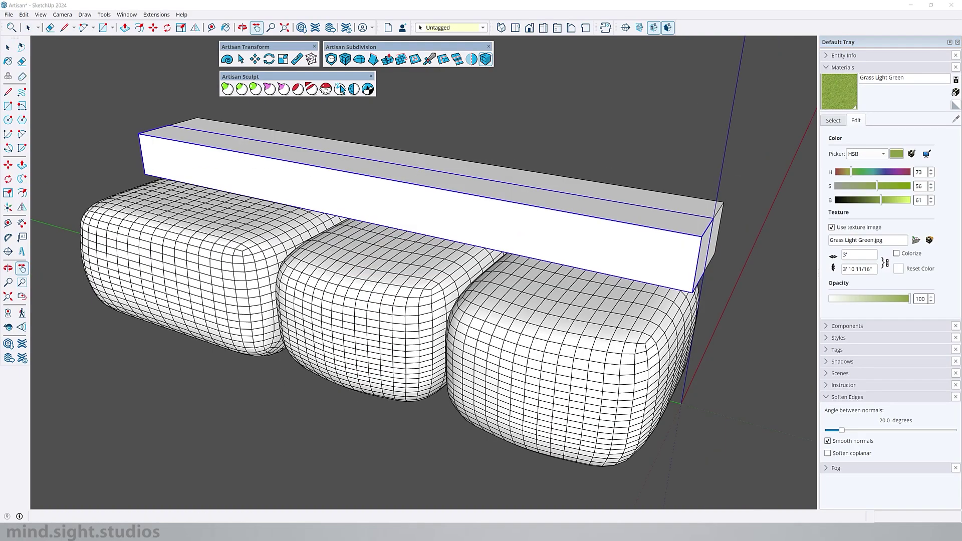
Step: Apply Subdivide and Smooth to the front half of the sofa's long back block with 2 iterations
{"action": "middle_click_drag", "start_coordinate": [482, 257], "coordinate": [544, 275]}
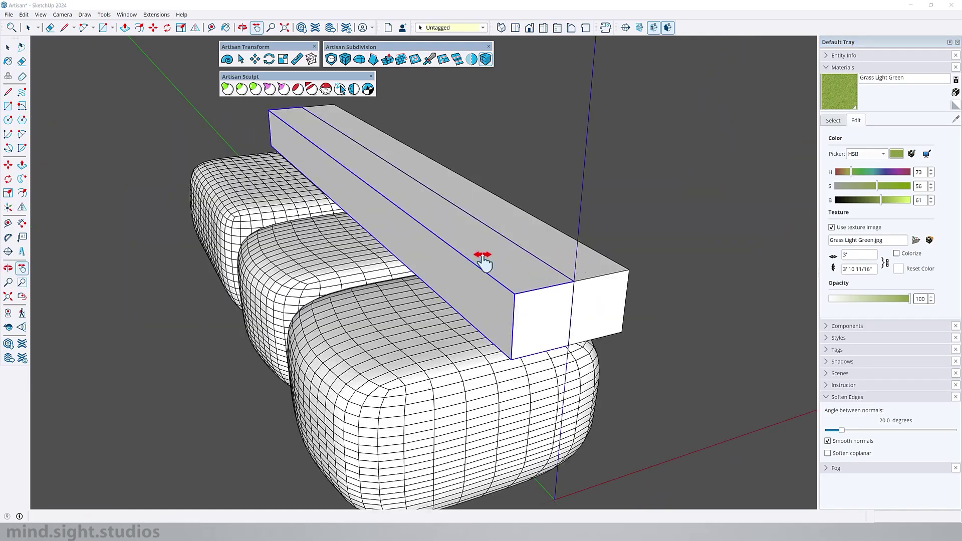
{"action": "middle_click_drag", "start_coordinate": [484, 262], "coordinate": [582, 248]}
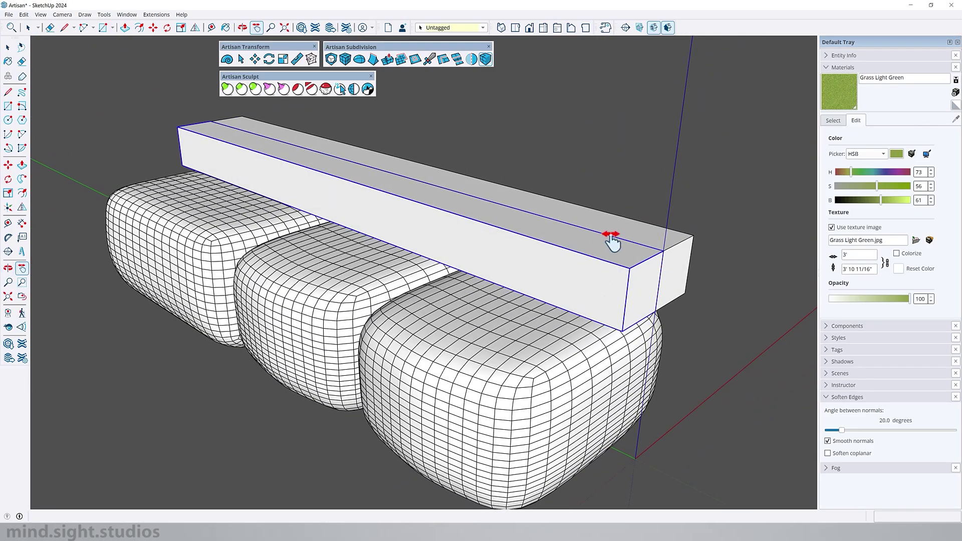
{"action": "key", "text": "space"}
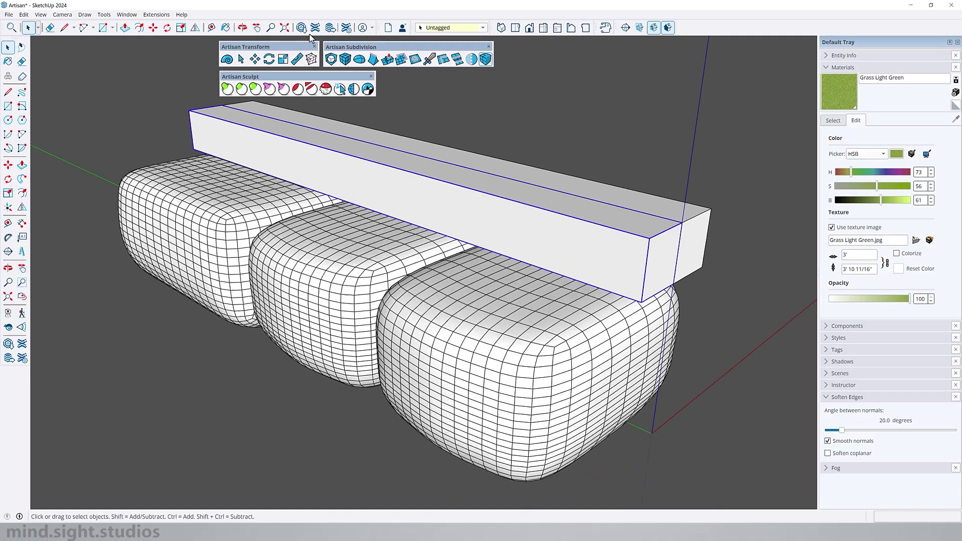
{"action": "left_click", "coordinate": [332, 59]}
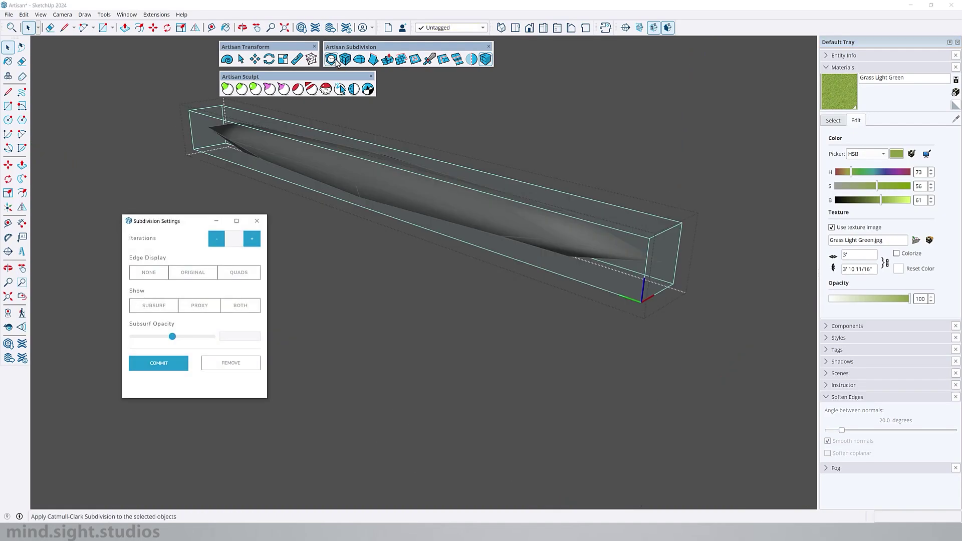
{"action": "left_click", "coordinate": [252, 239]}
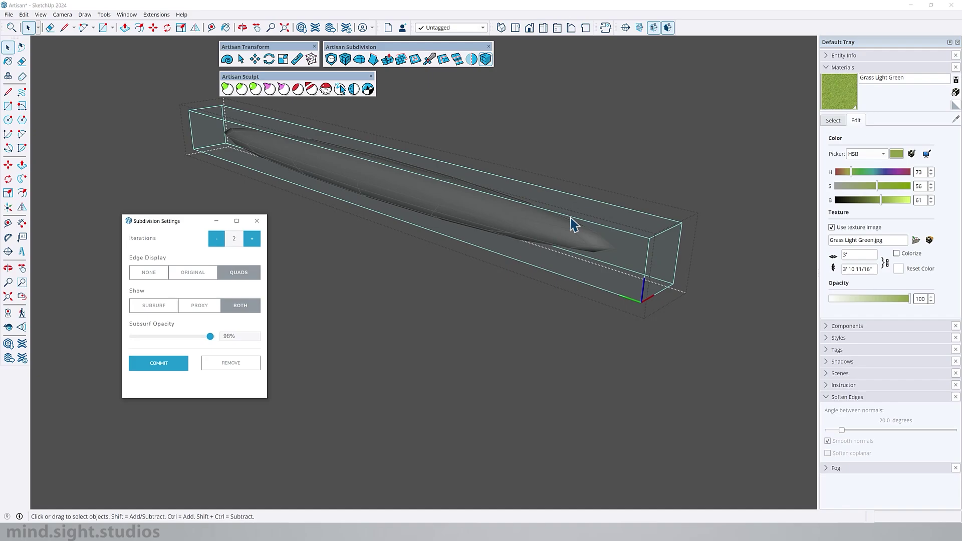
Step: Subdivide all faces of the front back cushion's proxy box
{"action": "mouse_move", "coordinate": [574, 225]}
{"action": "middle_mouse_down"}
{"action": "mouse_move", "coordinate": [676, 209]}
{"action": "mouse_move", "coordinate": [571, 219]}
{"action": "middle_mouse_up"}
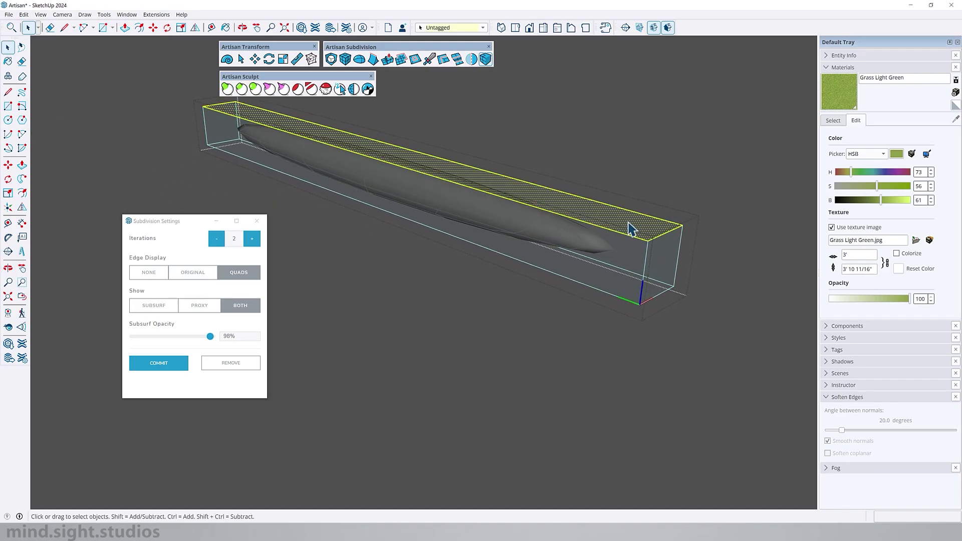
{"action": "double_click", "coordinate": [630, 225]}
{"action": "left_click", "coordinate": [345, 60]}
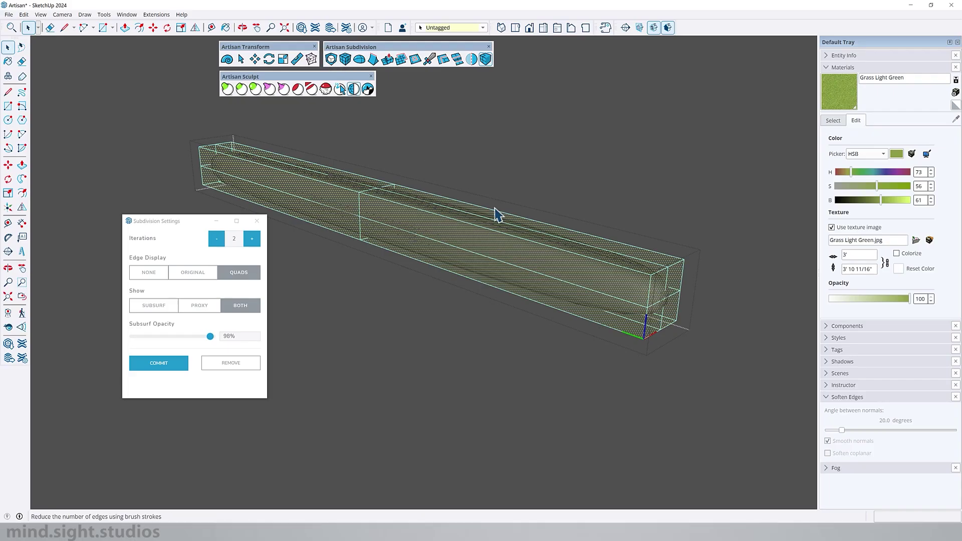
{"action": "middle_click_drag", "start_coordinate": [627, 290], "coordinate": [671, 242]}
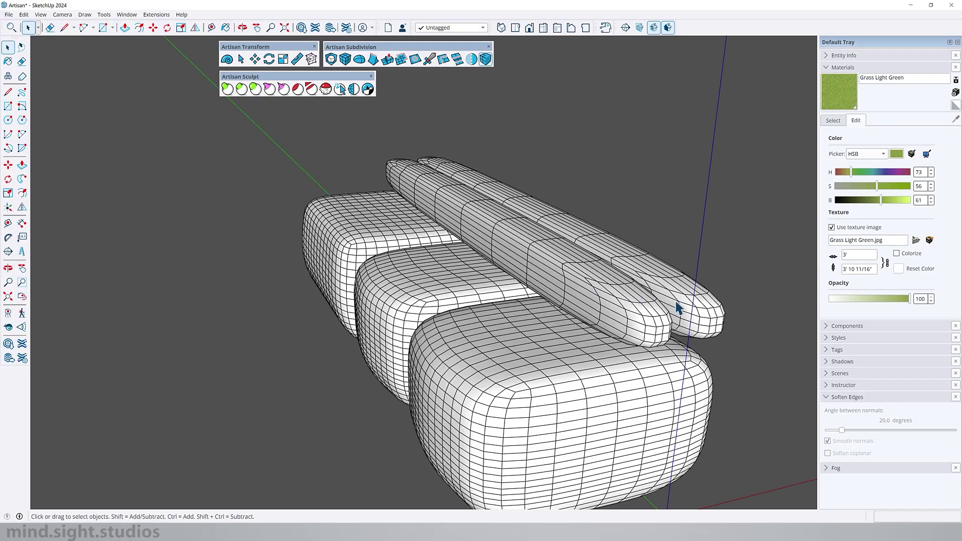
Step: Open the front back cushion's proxy for editing and inset the four faces of its near end as one group
{"action": "middle_click_drag", "start_coordinate": [532, 280], "coordinate": [391, 271]}
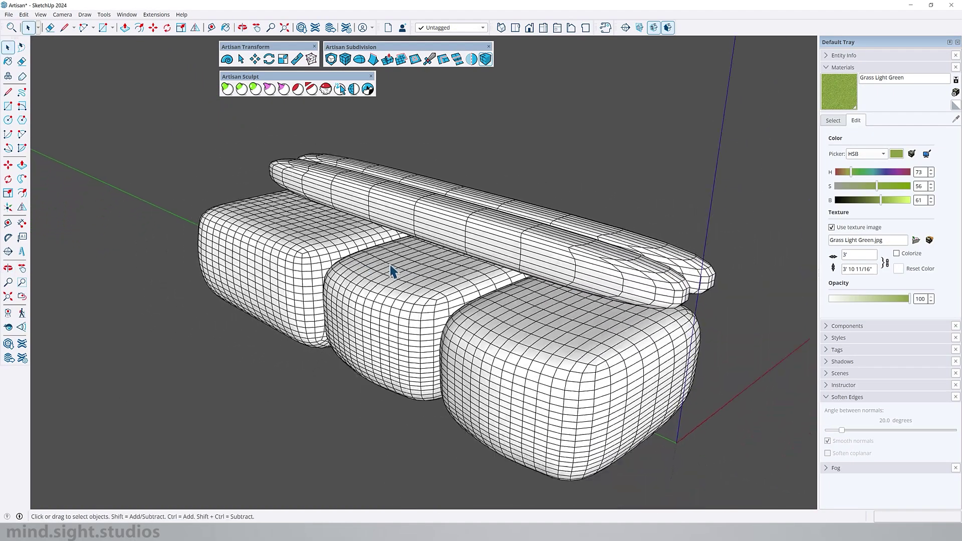
{"action": "scroll", "coordinate": [685, 283], "scroll_direction": "up", "scroll_amount": 2}
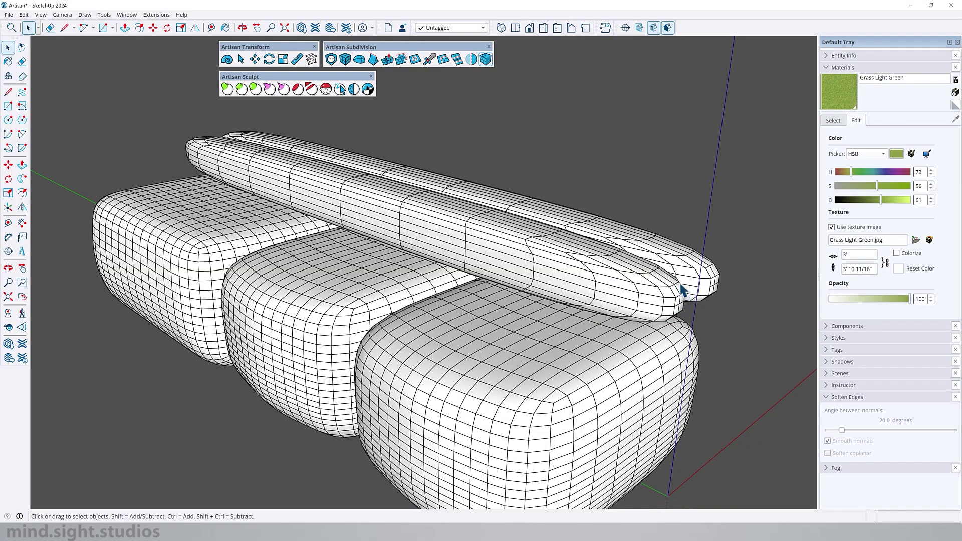
{"action": "left_click", "coordinate": [646, 303]}
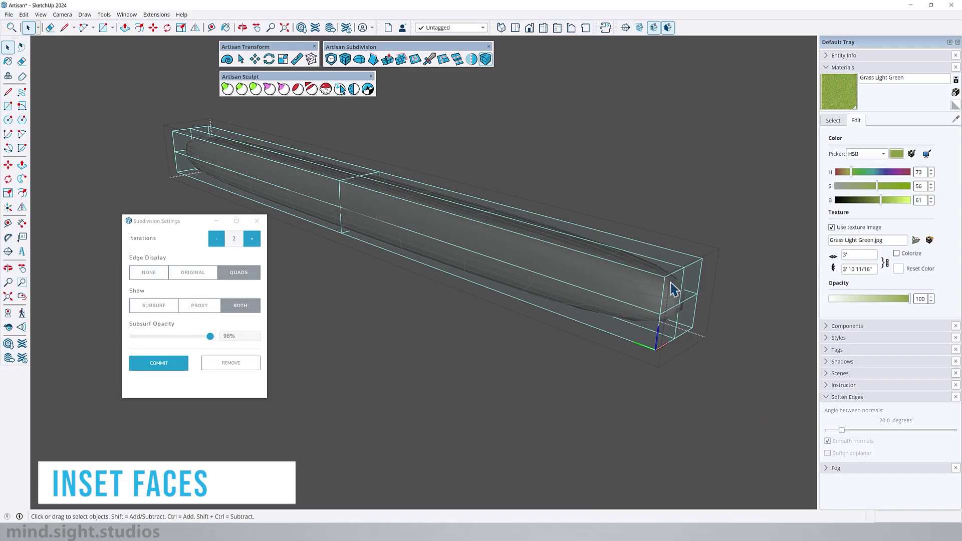
{"action": "left_click_drag", "start_coordinate": [629, 226], "coordinate": [749, 385]}
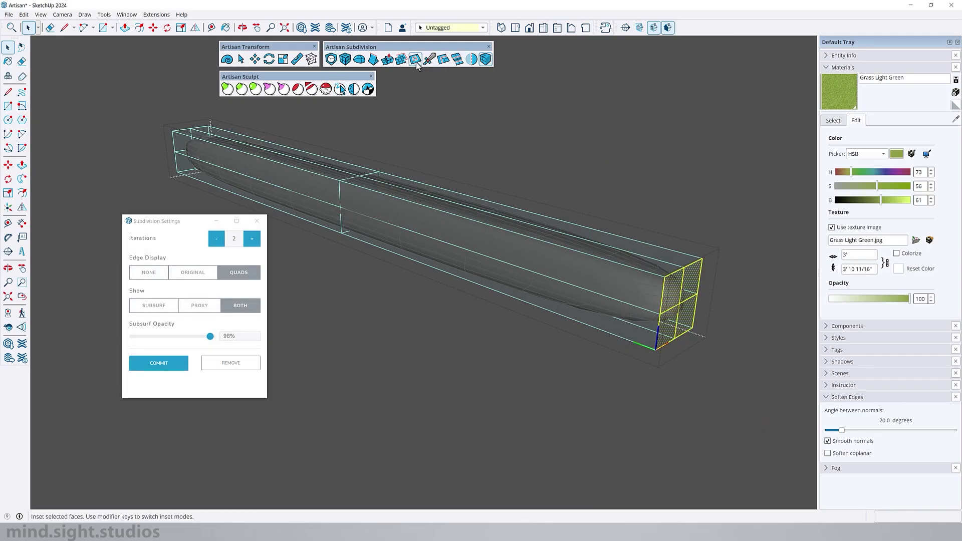
{"action": "scroll", "coordinate": [699, 295], "scroll_direction": "up", "scroll_amount": 2}
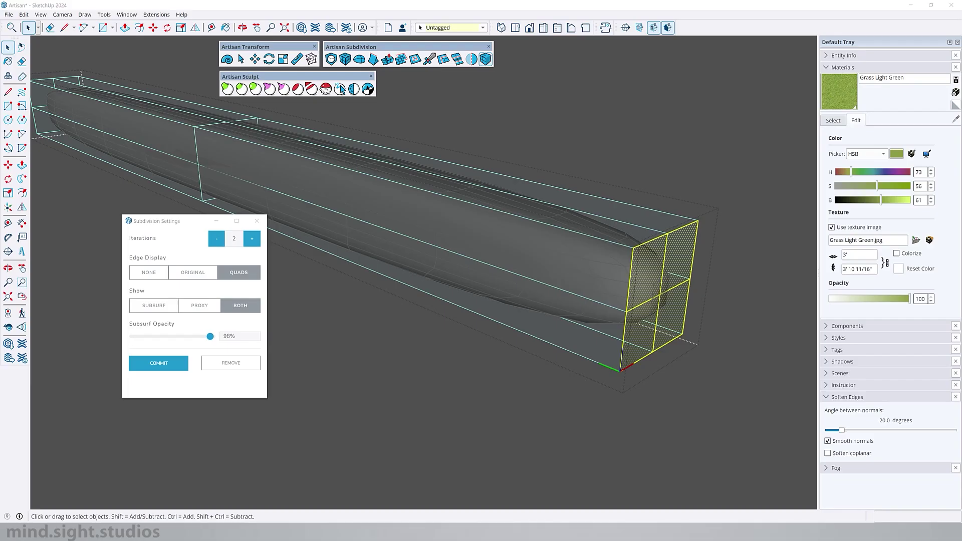
{"action": "middle_click_drag", "start_coordinate": [693, 299], "coordinate": [596, 252]}
{"action": "scroll", "coordinate": [596, 252], "scroll_direction": "up", "scroll_amount": 2}
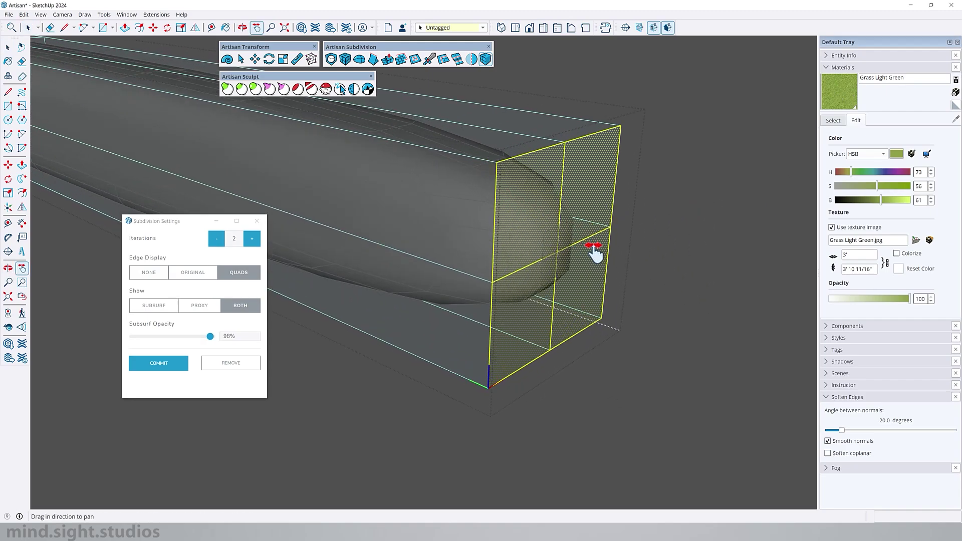
{"action": "left_click", "coordinate": [419, 61]}
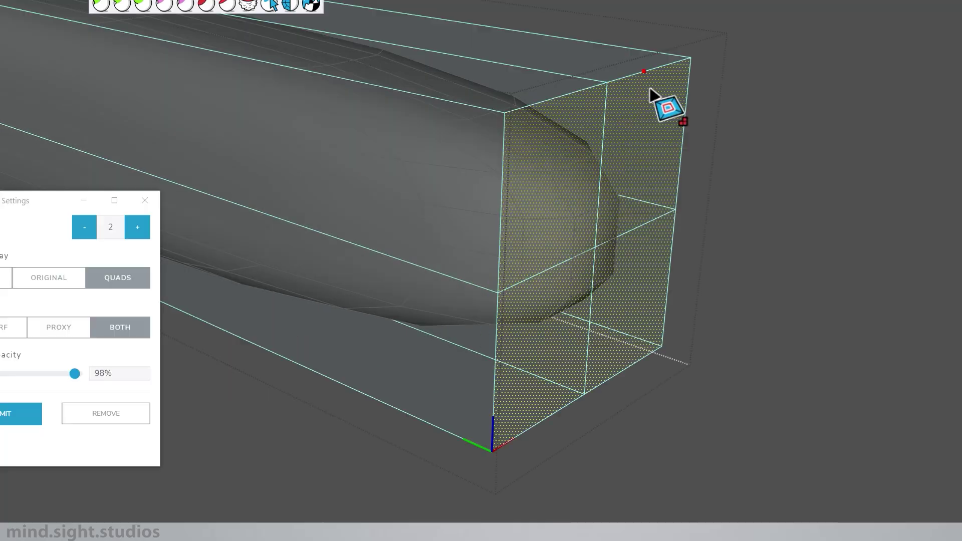
{"action": "left_click", "coordinate": [590, 136]}
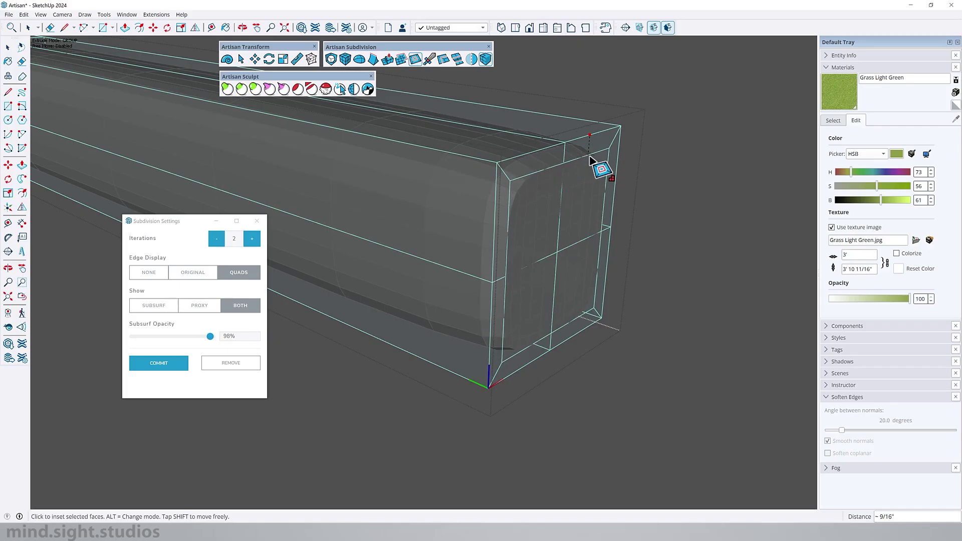
{"action": "key", "text": "alt"}
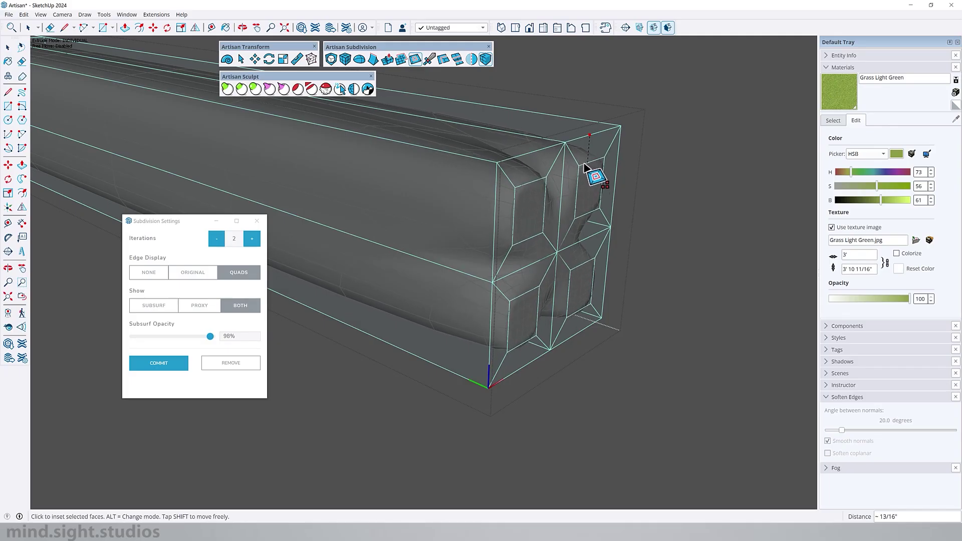
{"action": "key", "text": "alt"}
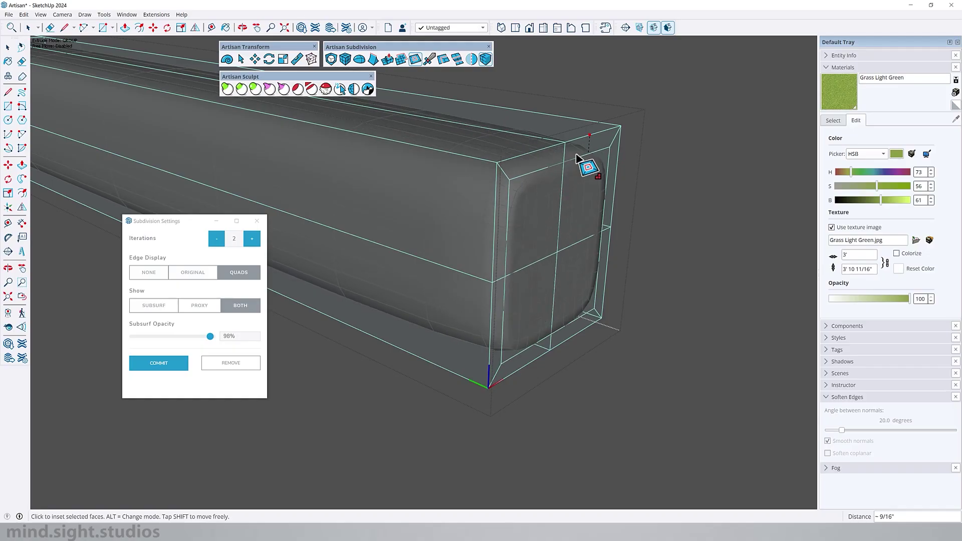
{"action": "left_click", "coordinate": [541, 236]}
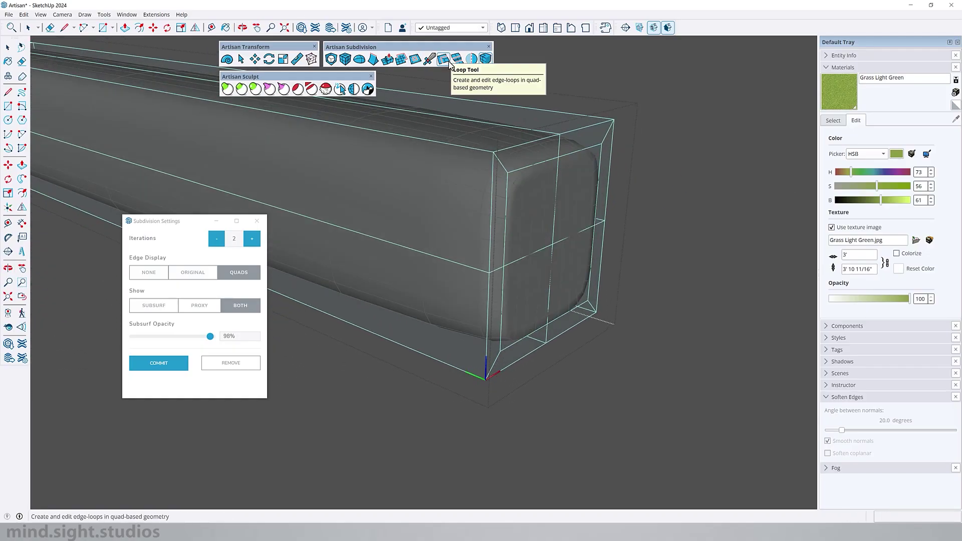
Step: Add an edge loop close to each end of the long proxy box with Artisan's Loop tool
{"action": "left_click", "coordinate": [447, 61]}
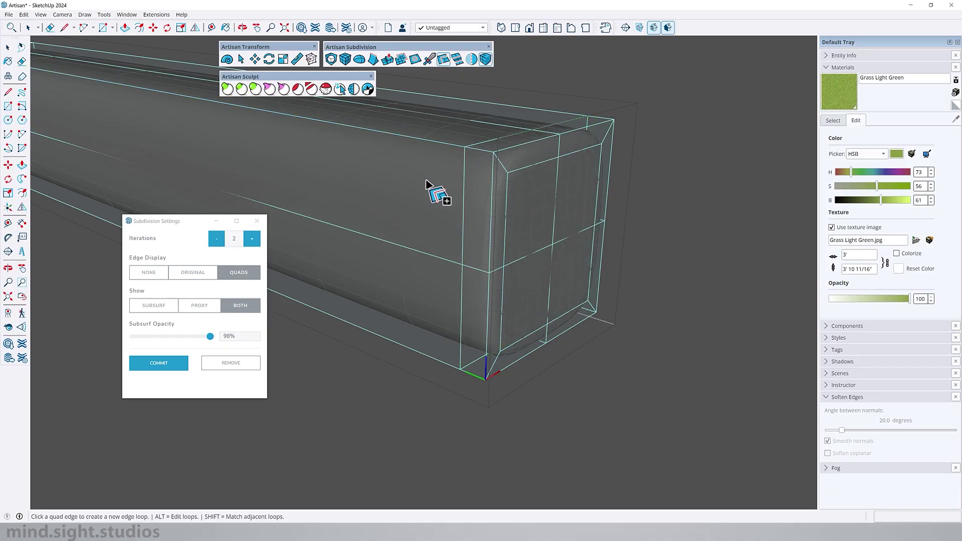
{"action": "middle_click_drag", "start_coordinate": [436, 193], "coordinate": [501, 232]}
{"action": "scroll", "coordinate": [498, 226], "scroll_direction": "up", "scroll_amount": 8}
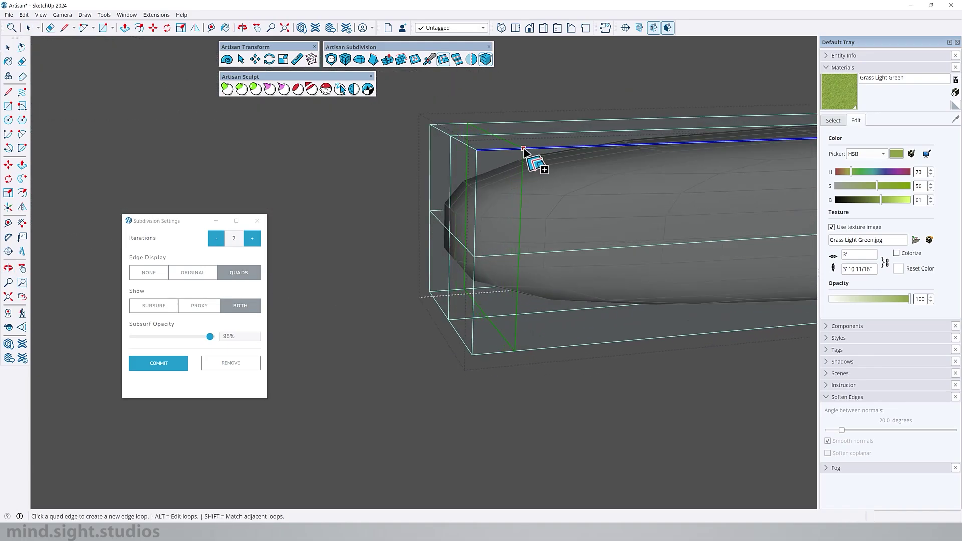
{"action": "left_click", "coordinate": [523, 149]}
Step: Inset the four faces at the proxy's far end by 1" as one group
{"action": "left_click", "coordinate": [422, 157]}
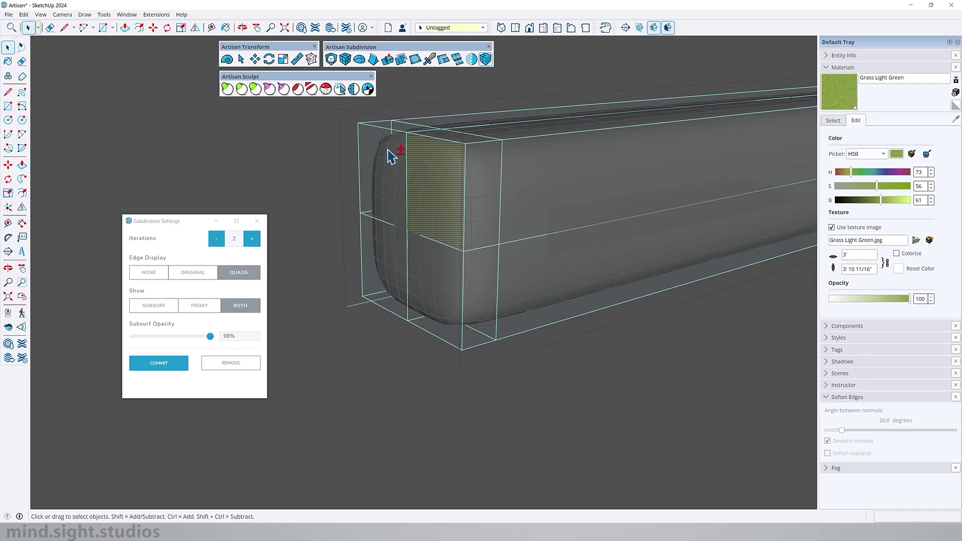
{"action": "left_click", "coordinate": [389, 151], "text": "shift"}
{"action": "left_click", "coordinate": [390, 246], "text": "shift"}
{"action": "left_click", "coordinate": [435, 251], "text": "shift"}
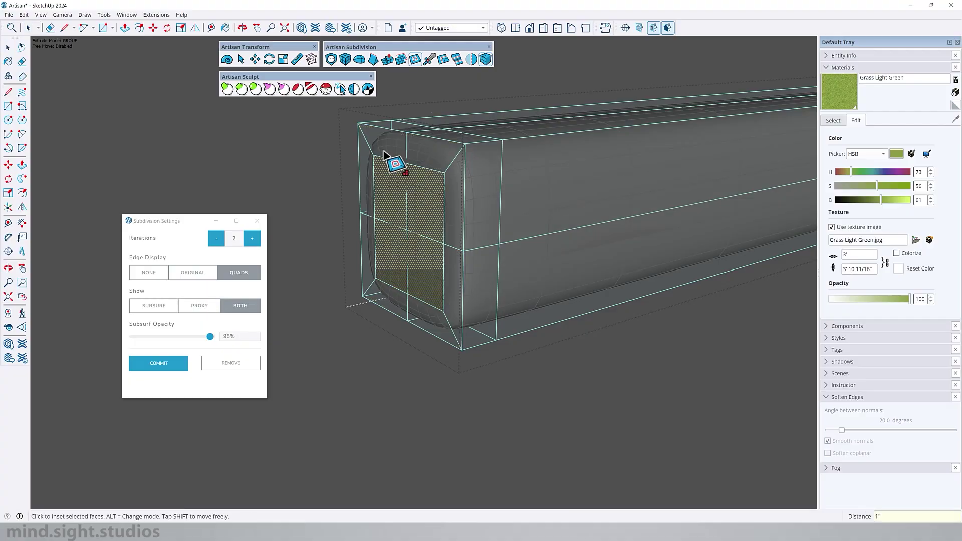
{"action": "scroll", "coordinate": [332, 189], "scroll_direction": "down", "scroll_amount": 5}
{"action": "middle_click_drag", "start_coordinate": [333, 189], "coordinate": [368, 293]}
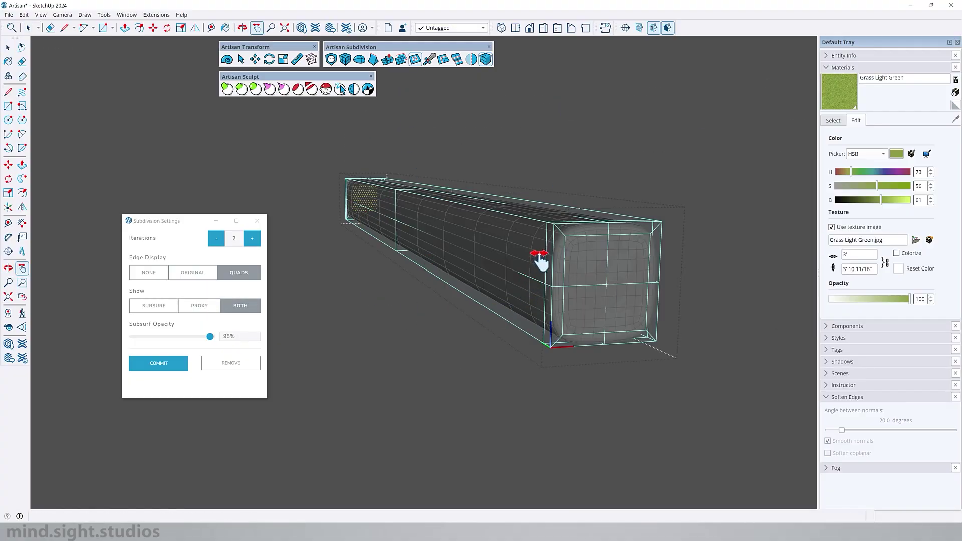
{"action": "middle_click_drag", "start_coordinate": [541, 260], "coordinate": [299, 288]}
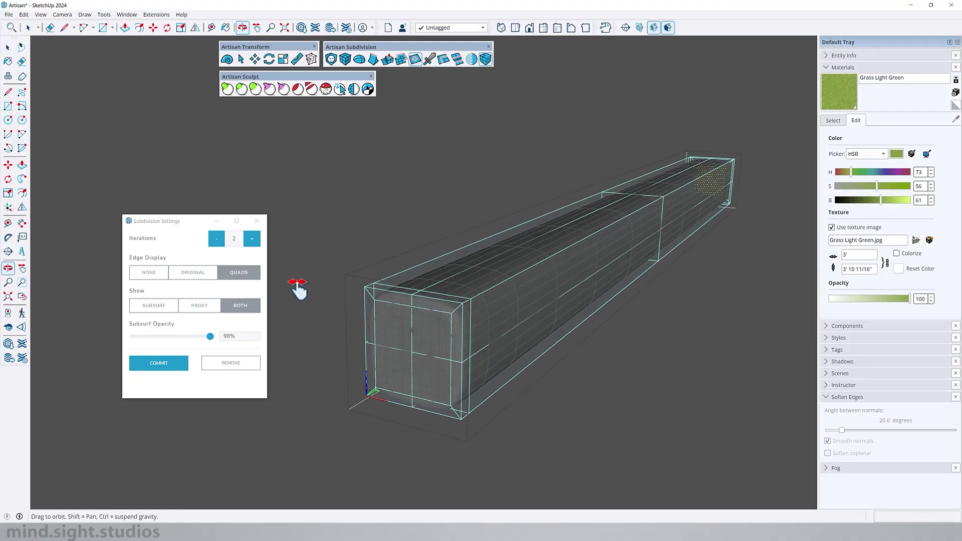
Step: Inset all faces of the proxy's long side opposite the seat front as one group
{"action": "key", "text": "space"}
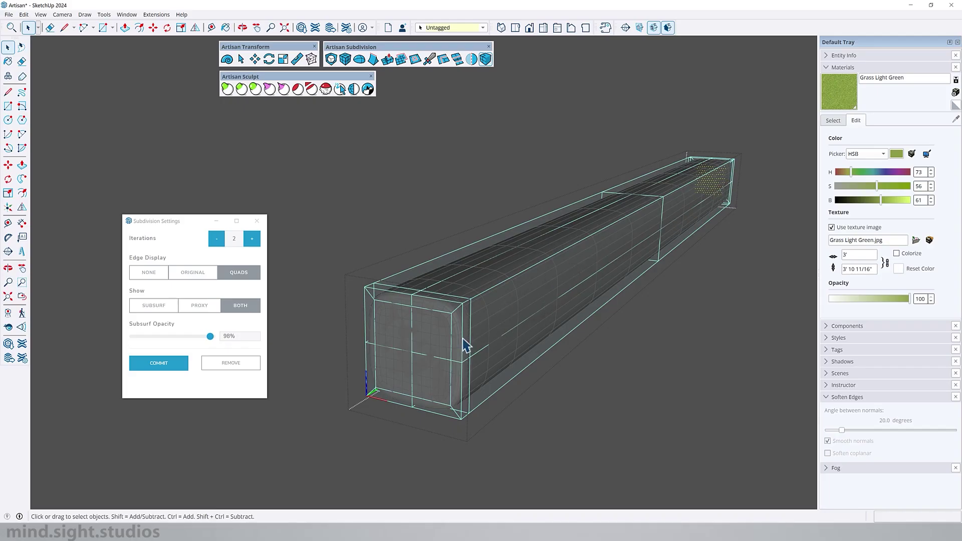
{"action": "left_click", "coordinate": [521, 297]}
{"action": "left_click", "coordinate": [594, 296]}
{"action": "left_click", "coordinate": [573, 309]}
{"action": "left_click_drag", "start_coordinate": [477, 216], "coordinate": [511, 336]}
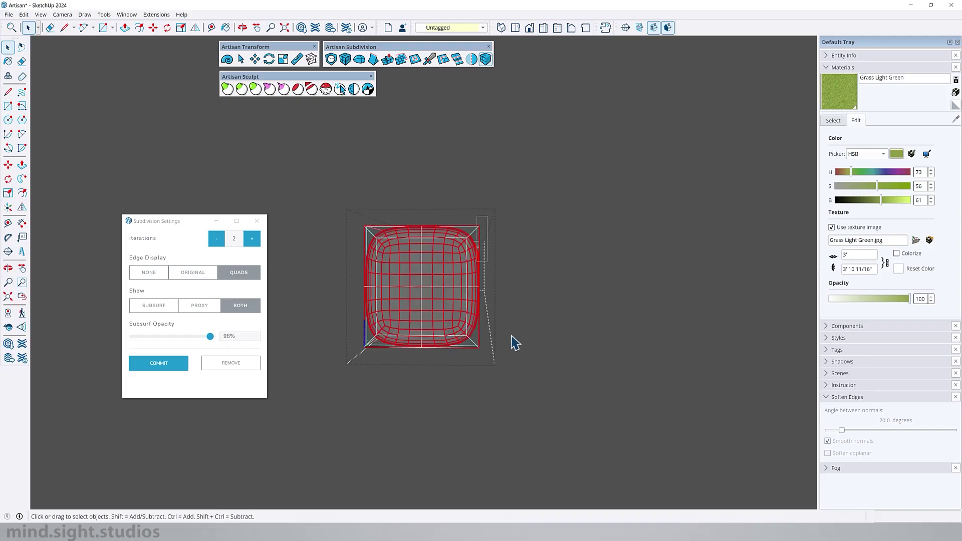
{"action": "middle_click_drag", "start_coordinate": [540, 414], "coordinate": [618, 194]}
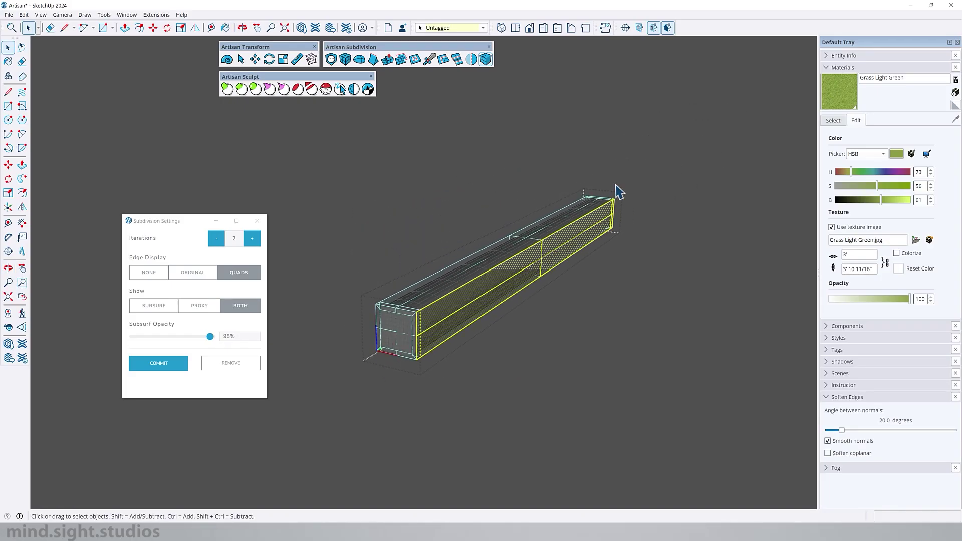
{"action": "scroll", "coordinate": [605, 216], "scroll_direction": "up", "scroll_amount": 2}
{"action": "scroll", "coordinate": [604, 215], "scroll_direction": "up", "scroll_amount": 3}
{"action": "middle_click_drag", "start_coordinate": [550, 247], "coordinate": [671, 216]}
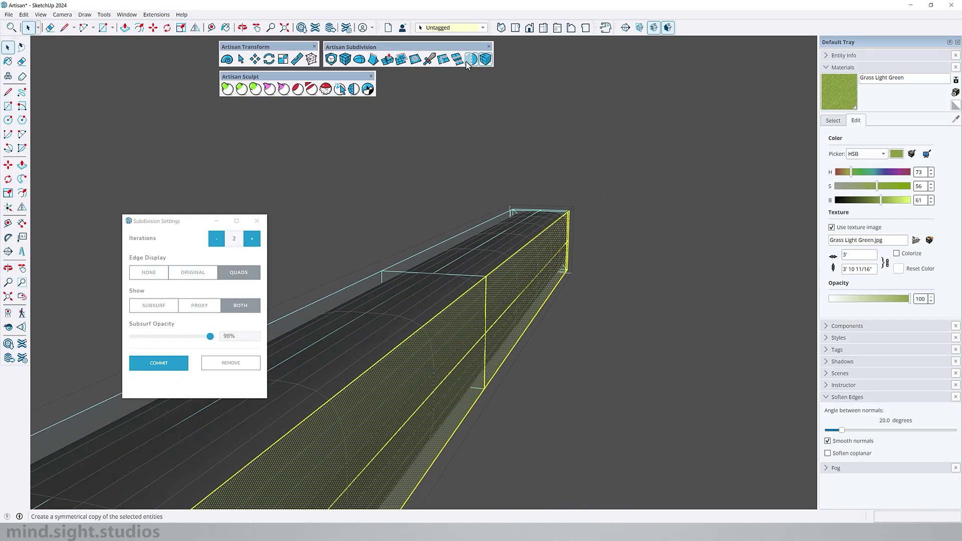
{"action": "left_click", "coordinate": [414, 59]}
{"action": "scroll", "coordinate": [541, 170], "scroll_direction": "down", "scroll_amount": 1}
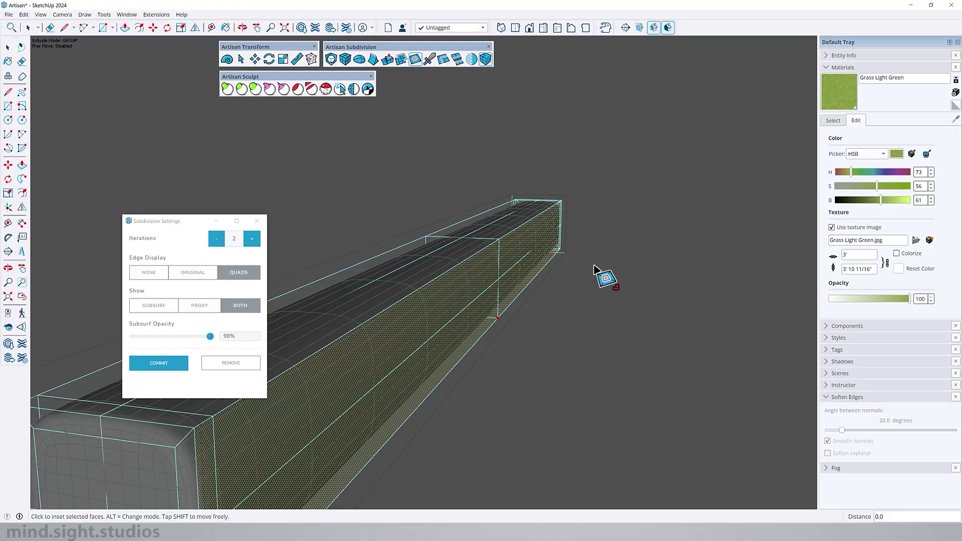
{"action": "scroll", "coordinate": [476, 325], "scroll_direction": "down", "scroll_amount": 2}
{"action": "scroll", "coordinate": [382, 368], "scroll_direction": "up", "scroll_amount": 3}
{"action": "left_click", "coordinate": [383, 359]}
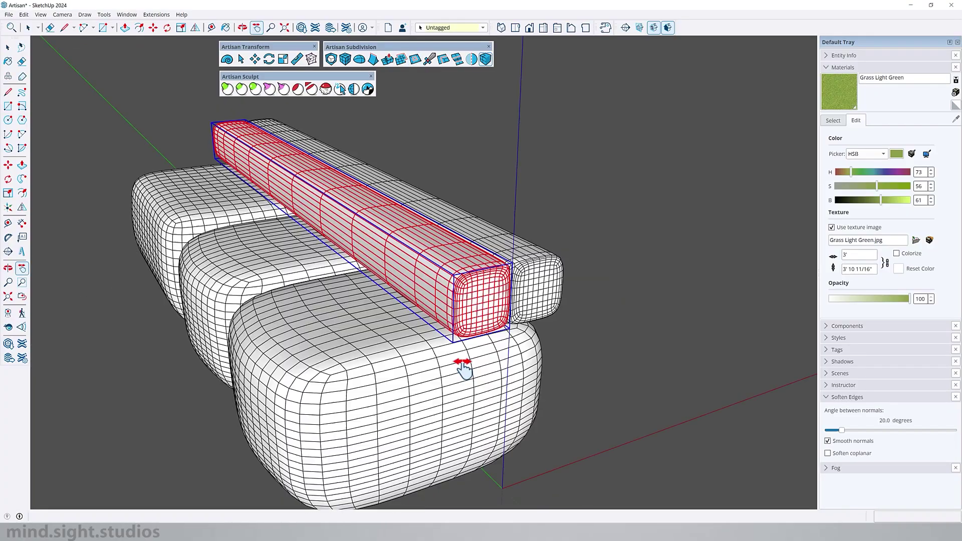
Step: Reopen the front back cushion for editing and align the view to its near end face
{"action": "scroll", "coordinate": [465, 311], "scroll_direction": "up", "scroll_amount": 1}
{"action": "left_click_drag", "start_coordinate": [468, 272], "coordinate": [509, 257]}
{"action": "middle_click_drag", "start_coordinate": [509, 257], "coordinate": [422, 252]}
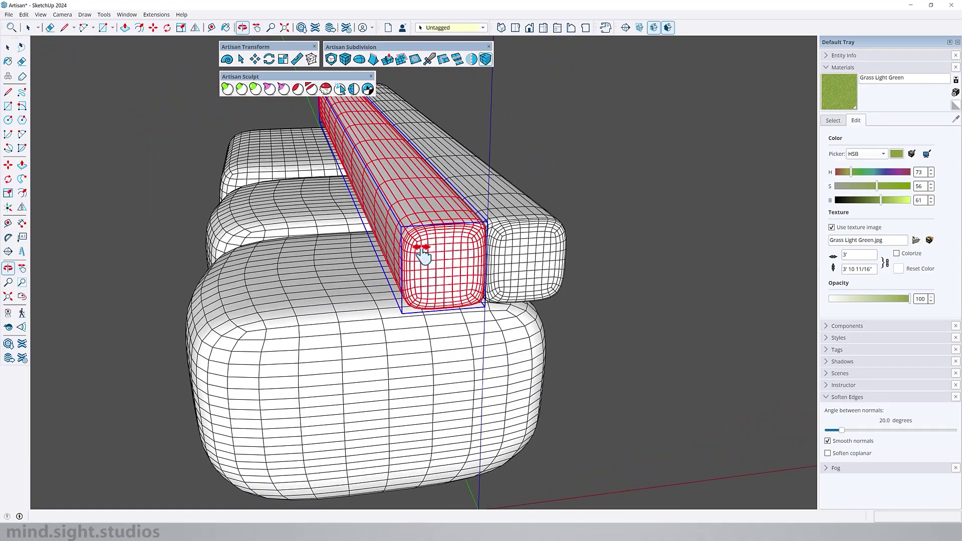
{"action": "scroll", "coordinate": [420, 243], "scroll_direction": "up", "scroll_amount": 2}
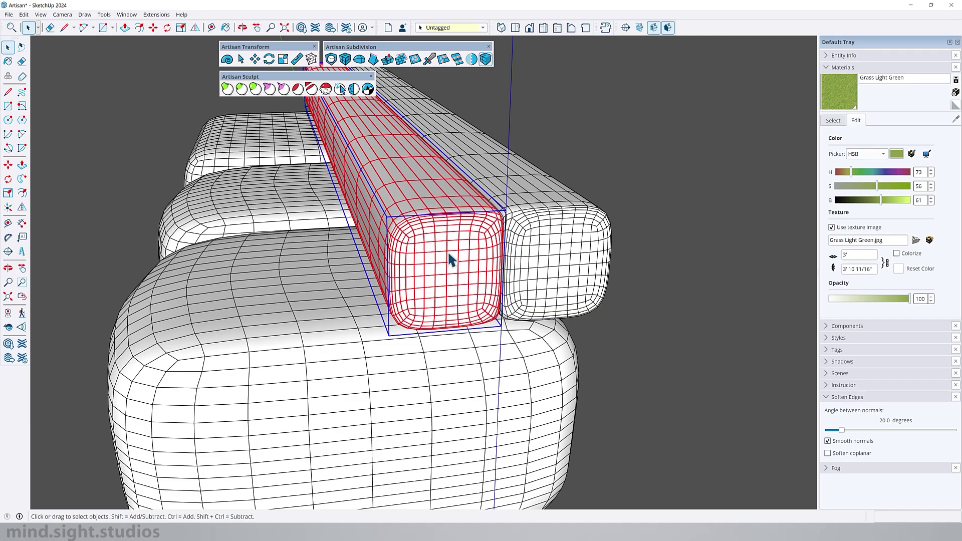
{"action": "left_click", "coordinate": [332, 60]}
{"action": "key", "text": "o"}
{"action": "key", "text": "space"}
{"action": "right_click", "coordinate": [422, 251]}
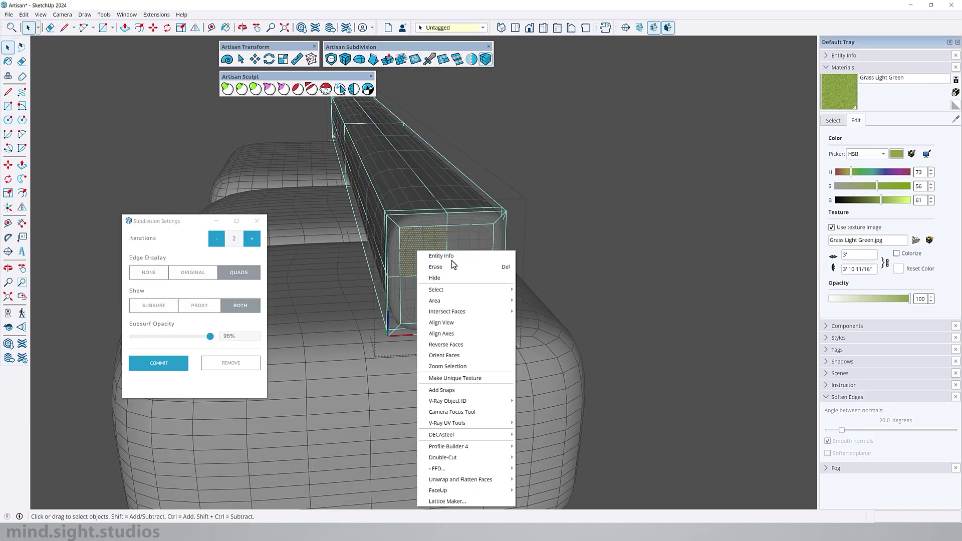
{"action": "left_click", "coordinate": [456, 322]}
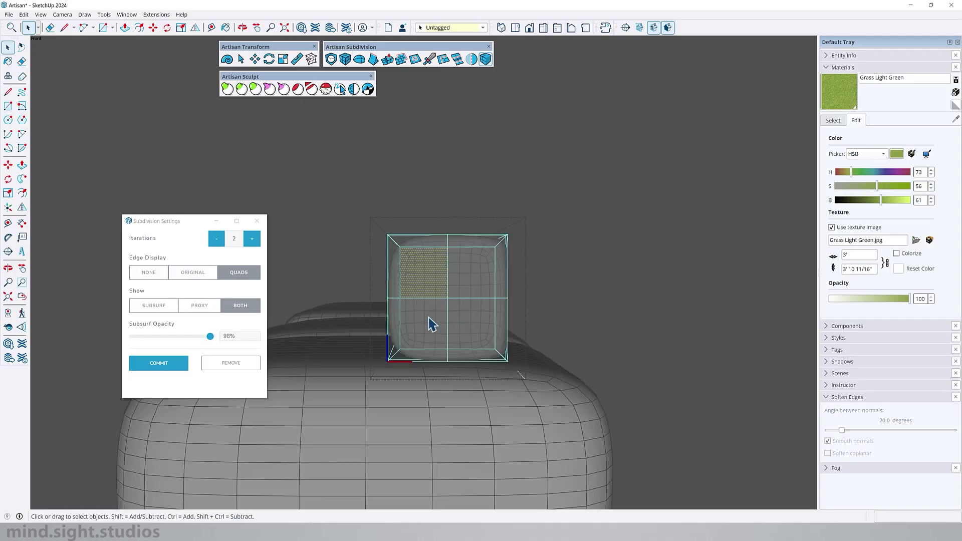
Step: Erase the inset edges on the seat-side half of the near end, merging that half into one face
{"action": "scroll", "coordinate": [428, 318], "scroll_direction": "down", "scroll_amount": 4}
{"action": "scroll", "coordinate": [402, 299], "scroll_direction": "up", "scroll_amount": 6}
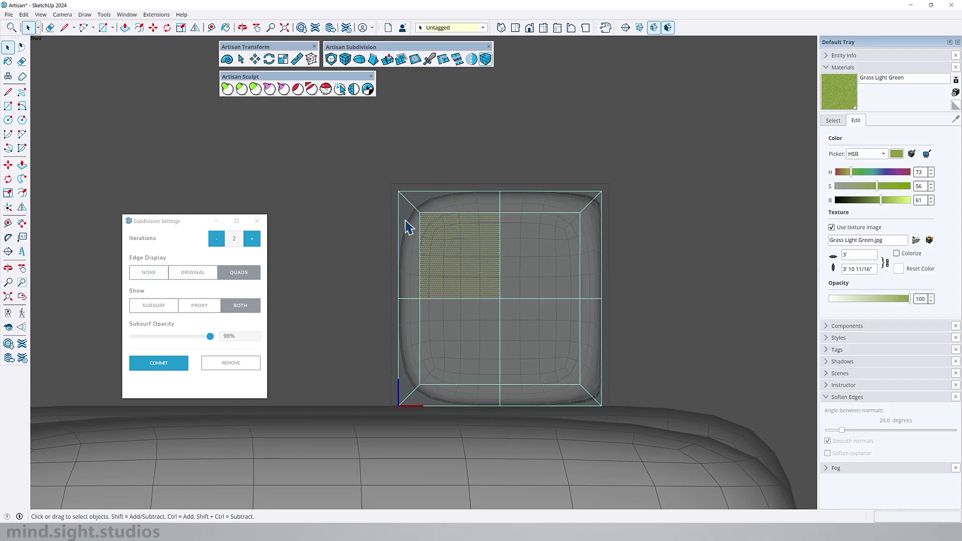
{"action": "key", "text": "e"}
{"action": "left_click", "coordinate": [421, 203]}
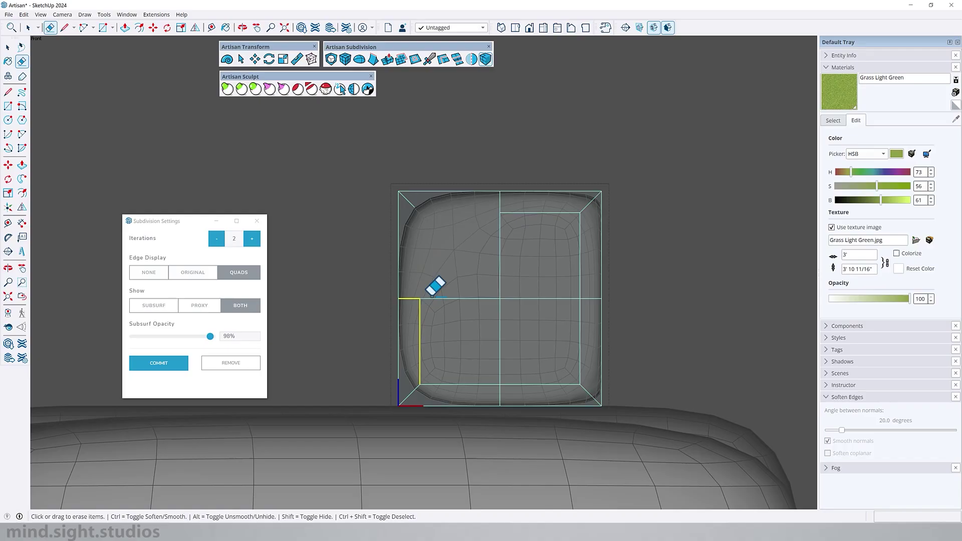
{"action": "left_click", "coordinate": [431, 295]}
{"action": "key", "text": "space"}
{"action": "left_click", "coordinate": [452, 257]}
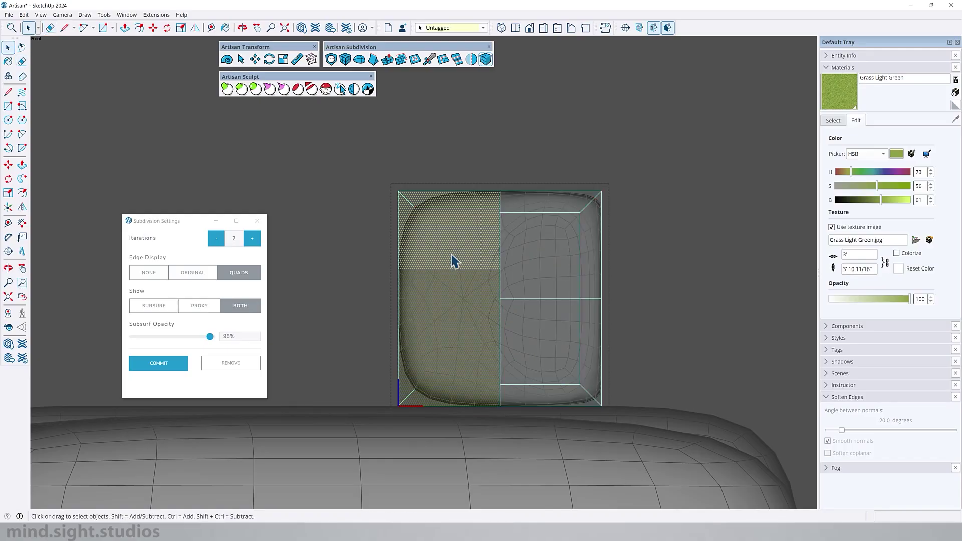
Step: Align the view to the cushion's far end and erase the inset edges on its seat-side half
{"action": "scroll", "coordinate": [520, 274], "scroll_direction": "down", "scroll_amount": 1}
{"action": "left_click", "coordinate": [519, 274]}
{"action": "scroll", "coordinate": [520, 274], "scroll_direction": "down", "scroll_amount": 4}
{"action": "mouse_move", "coordinate": [490, 290]}
{"action": "middle_mouse_down"}
{"action": "mouse_move", "coordinate": [553, 317]}
{"action": "mouse_move", "coordinate": [942, 335]}
{"action": "middle_mouse_up"}
{"action": "right_click", "coordinate": [461, 308]}
{"action": "left_click", "coordinate": [497, 121]}
{"action": "scroll", "coordinate": [424, 279], "scroll_direction": "up", "scroll_amount": 4}
{"action": "key", "text": "e"}
{"action": "left_click", "coordinate": [458, 225]}
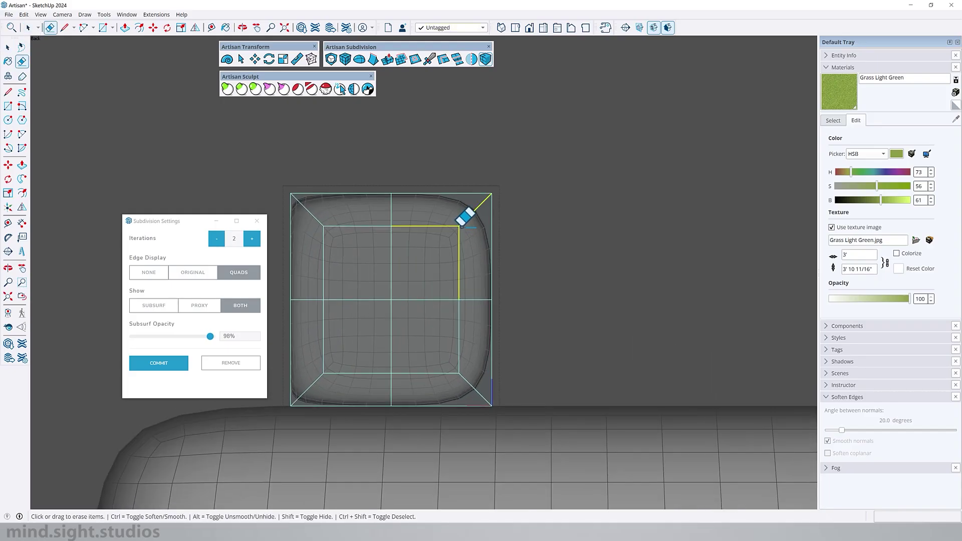
{"action": "left_click", "coordinate": [457, 300]}
{"action": "left_click_drag", "start_coordinate": [458, 377], "coordinate": [458, 315]}
{"action": "middle_click_drag", "start_coordinate": [473, 248], "coordinate": [480, 273]}
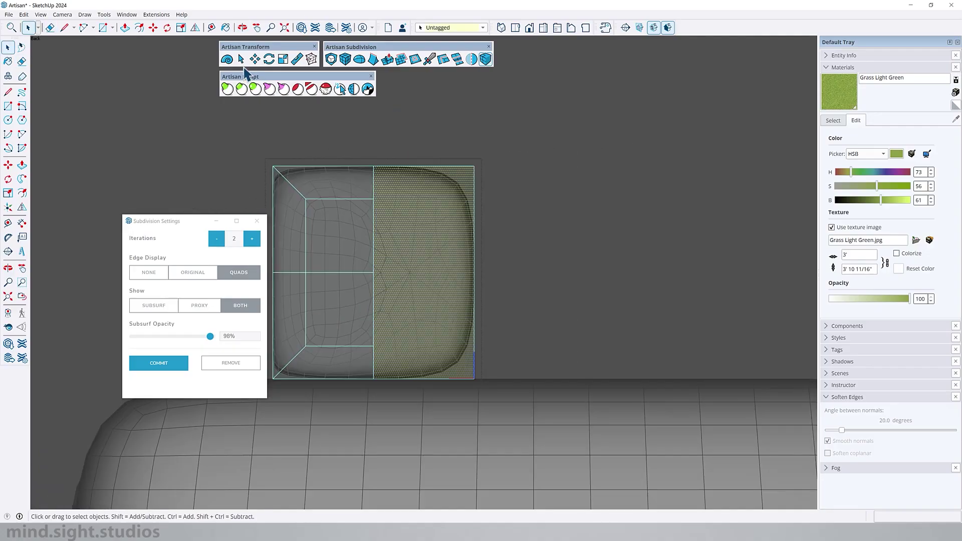
Step: Scale down the height of the proxy's seat-side perimeter edges about their center to taper that side
{"action": "left_click", "coordinate": [241, 59]}
{"action": "left_click_drag", "start_coordinate": [484, 175], "coordinate": [491, 184]}
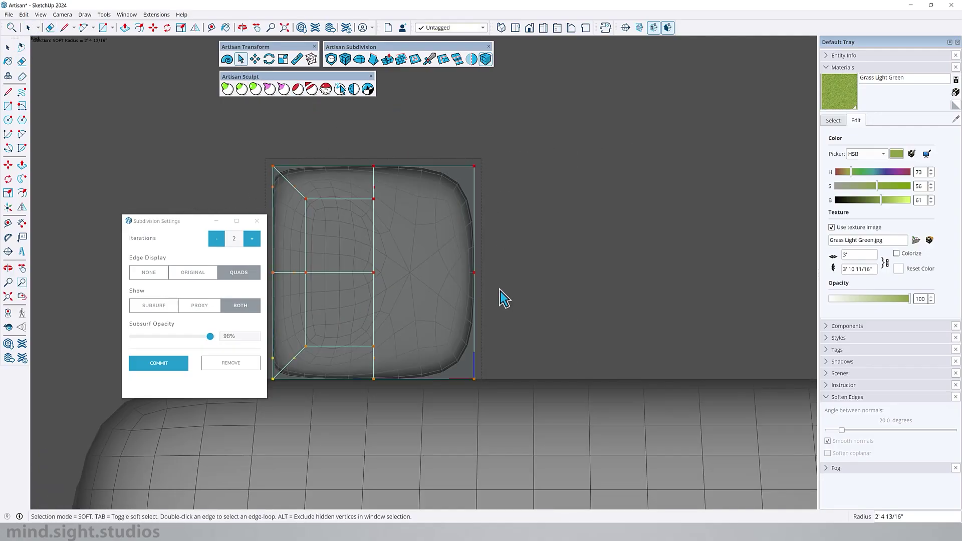
{"action": "key", "text": "s"}
{"action": "middle_click_drag", "start_coordinate": [469, 277], "coordinate": [448, 293]}
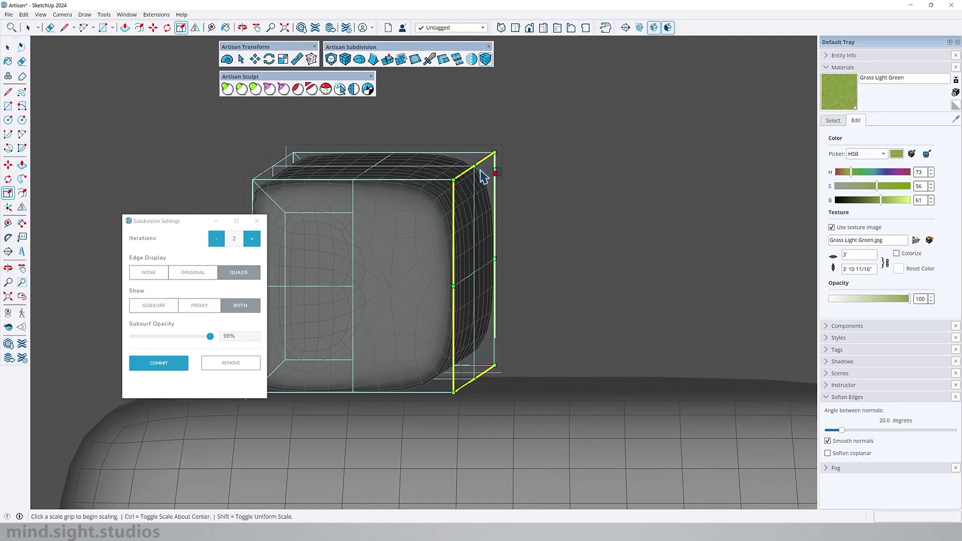
{"action": "left_click_drag", "start_coordinate": [474, 167], "coordinate": [474, 186], "text": "ctrl"}
{"action": "middle_click_drag", "start_coordinate": [509, 281], "coordinate": [451, 213]}
{"action": "left_click_drag", "start_coordinate": [475, 186], "coordinate": [472, 197]}
Step: Move the tapered top and bottom seat-side edges 13/16" inward toward the back of the cushion
{"action": "key", "text": "m"}
{"action": "middle_click_drag", "start_coordinate": [469, 201], "coordinate": [453, 226]}
{"action": "left_click_drag", "start_coordinate": [512, 472], "coordinate": [491, 471]}
{"action": "left_click", "coordinate": [491, 469]}
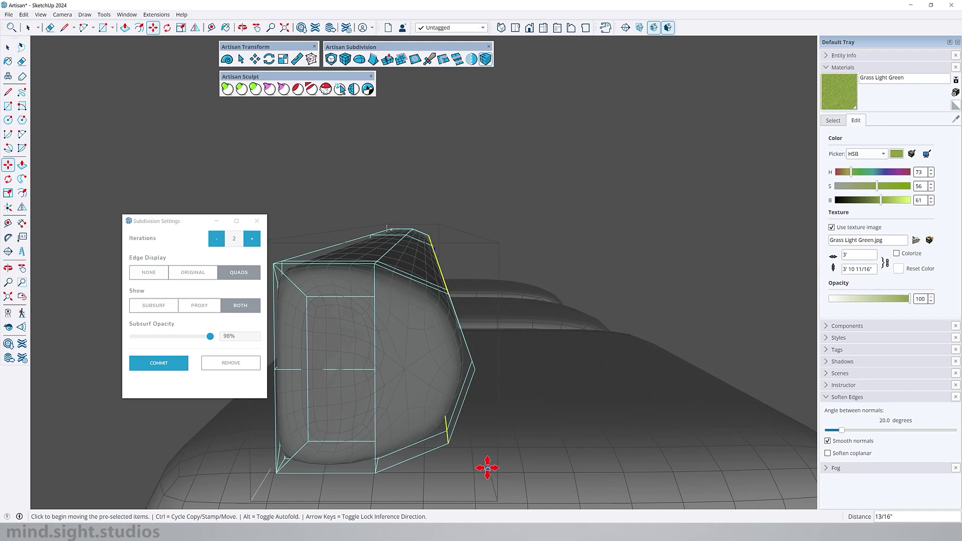
Step: Move the proxy's three seat-side nose edges inward toward the back of the cushion
{"action": "middle_click_drag", "start_coordinate": [487, 466], "coordinate": [437, 337]}
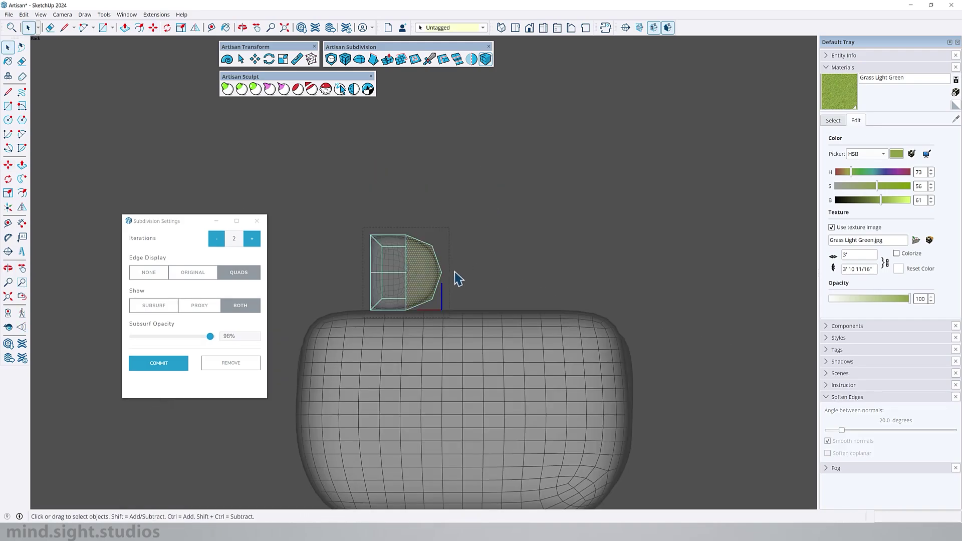
{"action": "scroll", "coordinate": [445, 279], "scroll_direction": "up", "scroll_amount": 4}
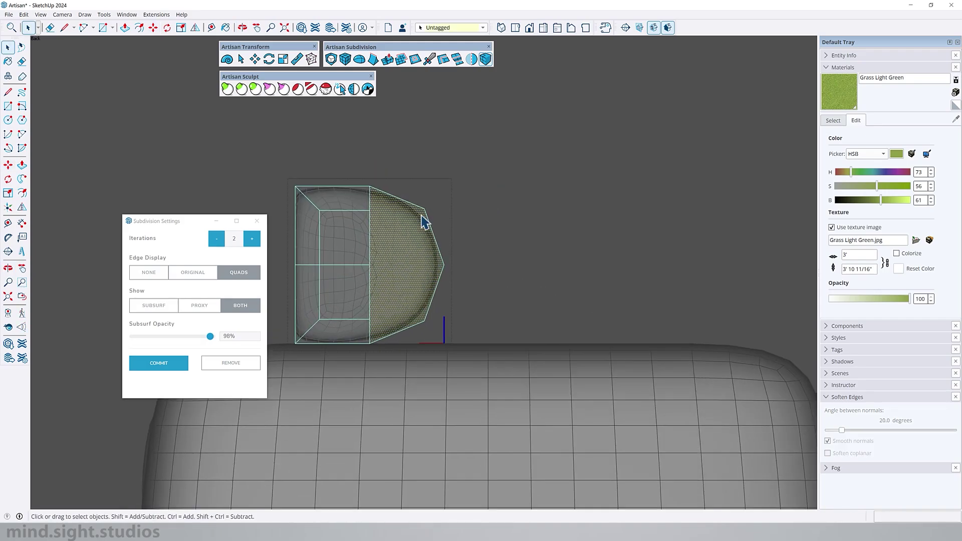
{"action": "left_click_drag", "start_coordinate": [465, 360], "coordinate": [472, 361]}
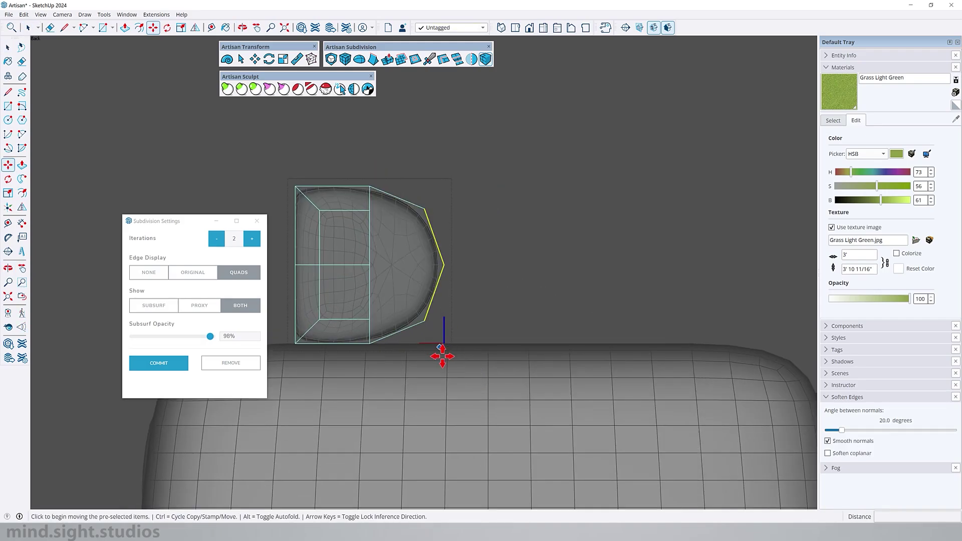
{"action": "left_click", "coordinate": [446, 388]}
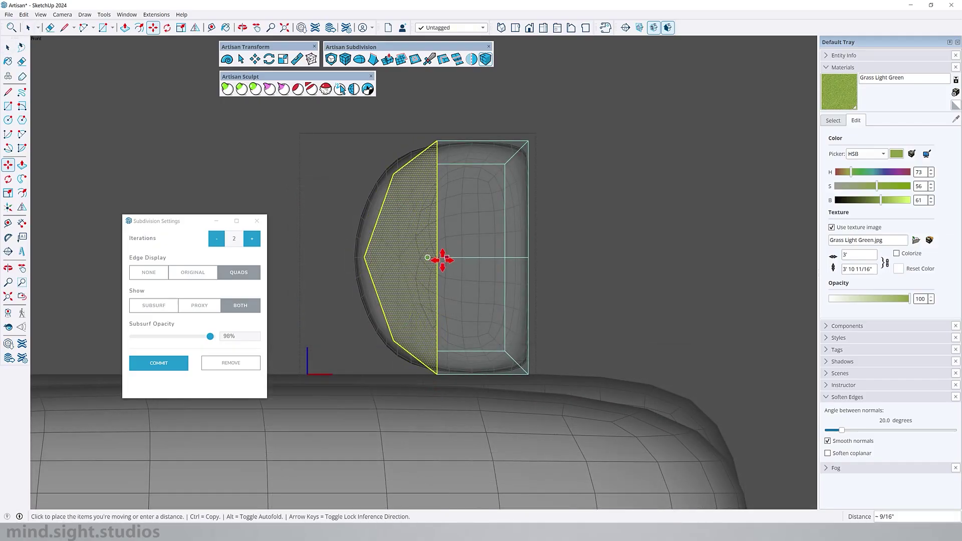
Step: Move the whole seat-side half of the proxy about 9/16" toward the cushion's back and leave subdivision editing
{"action": "left_click", "coordinate": [437, 257]}
{"action": "left_click", "coordinate": [441, 257]}
{"action": "left_click", "coordinate": [452, 257]}
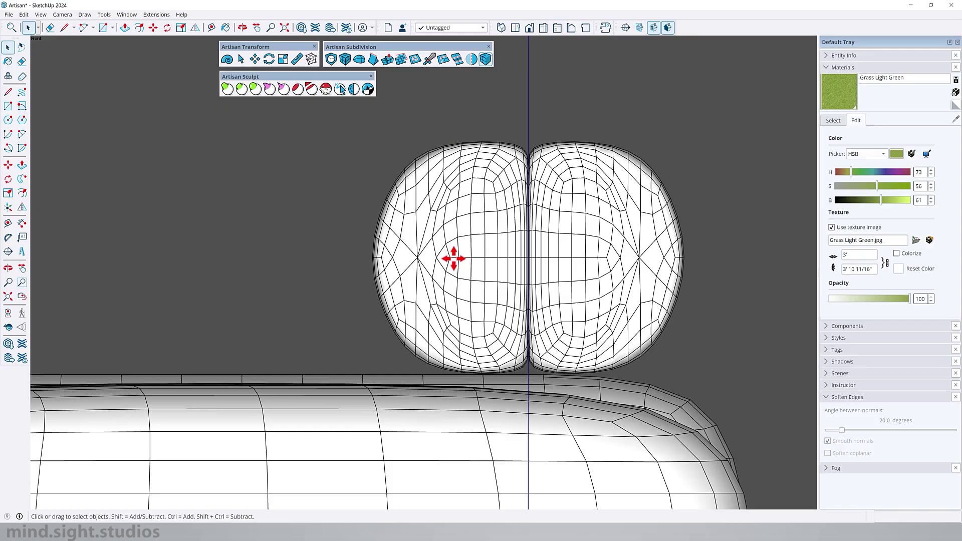
{"action": "key", "text": "space"}
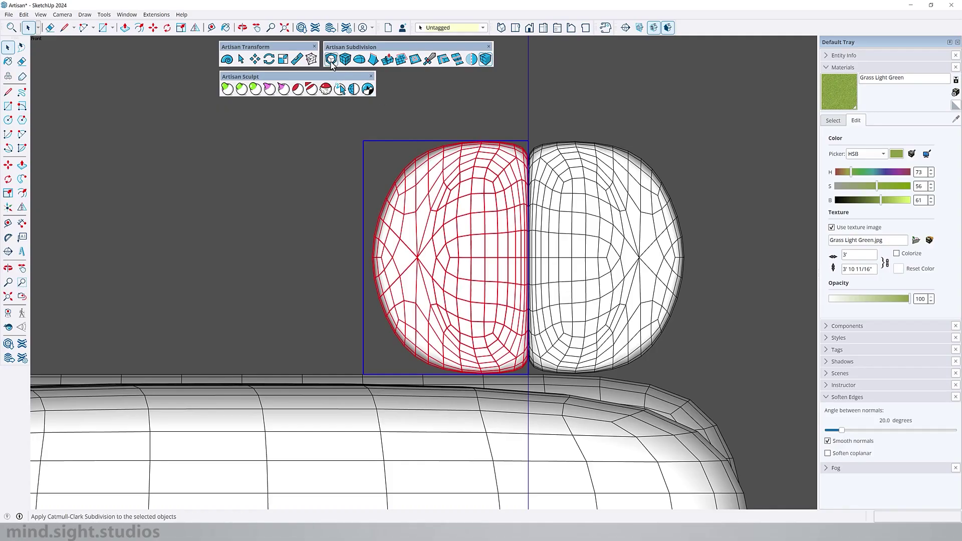
Step: Reopen the cushion's subdivision proxy and shift its middle edge loop closer to the back
{"action": "left_click", "coordinate": [331, 59]}
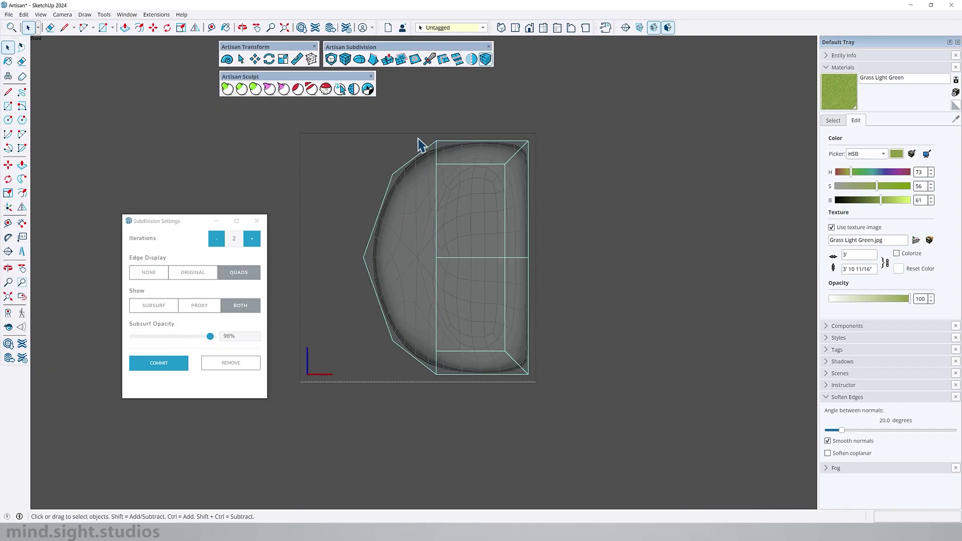
{"action": "key", "text": "m"}
{"action": "left_click", "coordinate": [467, 208]}
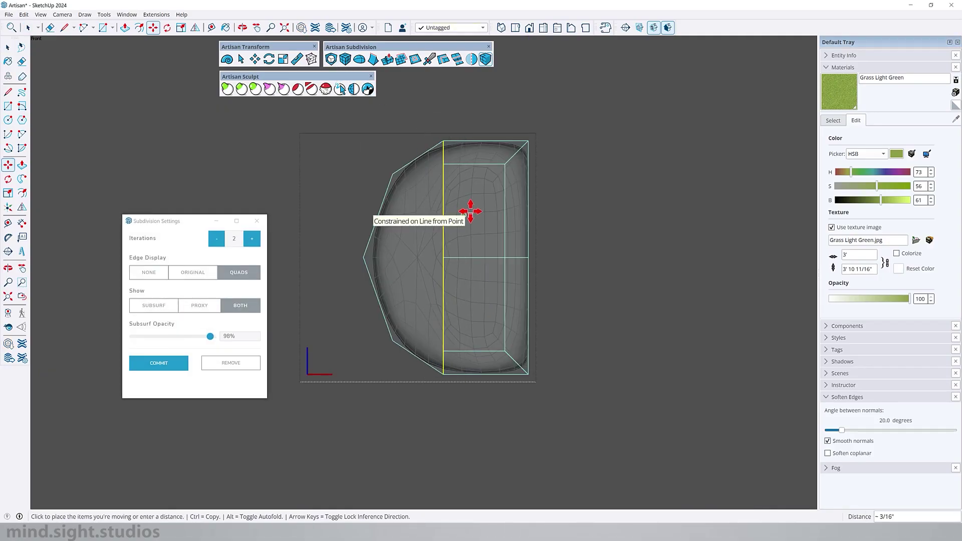
{"action": "left_click", "coordinate": [555, 219]}
{"action": "key", "text": "space"}
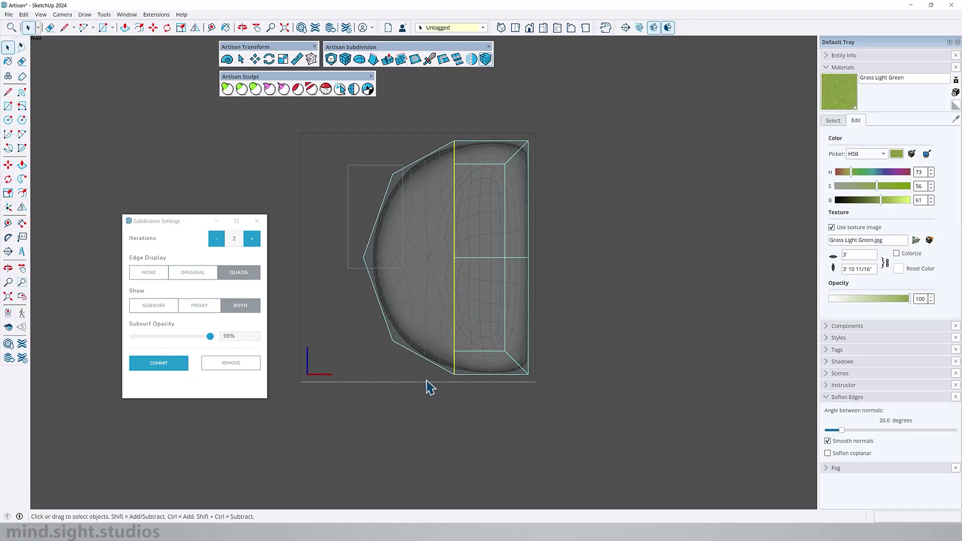
Step: Select the proxy's seat-side nose edges and move them slightly toward the cushion's back
{"action": "left_click_drag", "start_coordinate": [430, 387], "coordinate": [432, 391]}
{"action": "key", "text": "m"}
{"action": "left_click", "coordinate": [442, 430]}
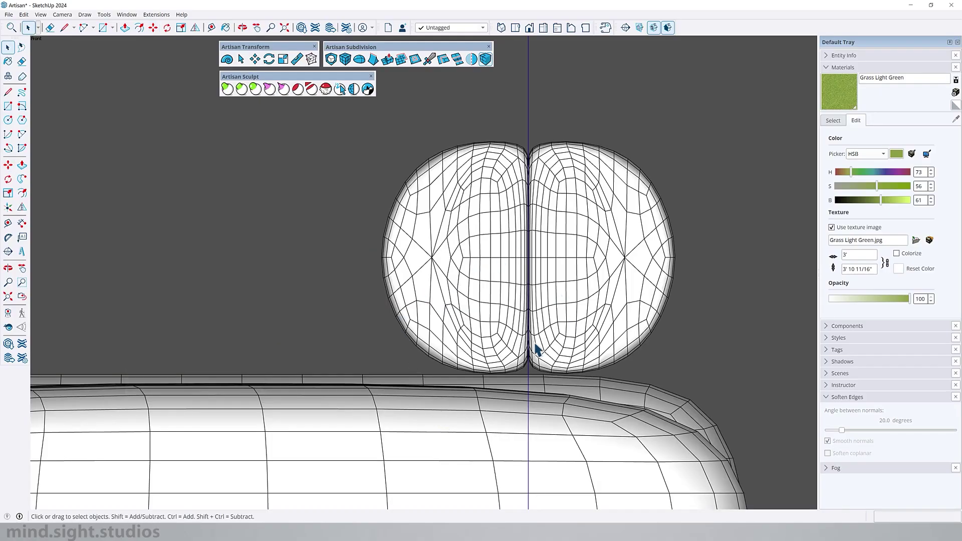
Step: Inset the near seat's faces along the side beneath the back cushion by about 2" as one group
{"action": "scroll", "coordinate": [449, 187], "scroll_direction": "down", "scroll_amount": 6}
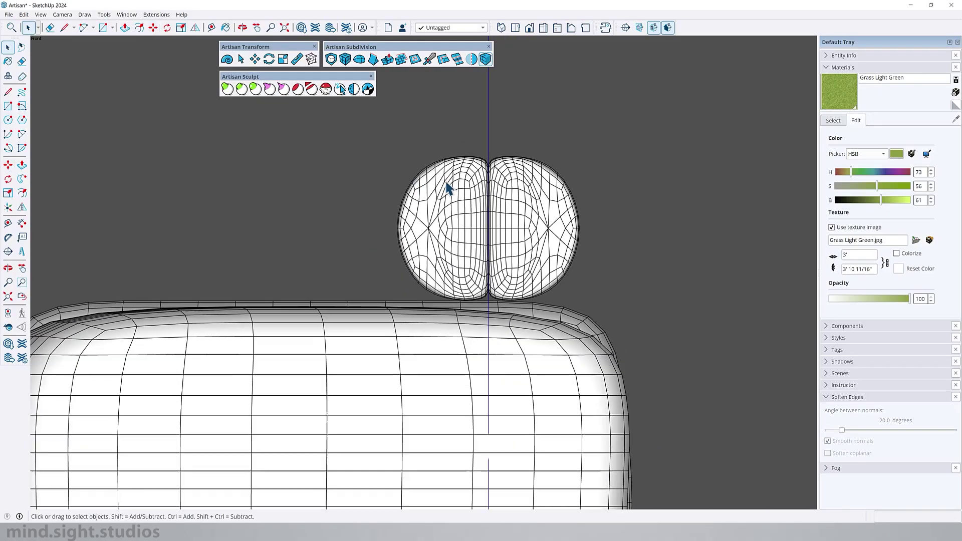
{"action": "left_click", "coordinate": [541, 316]}
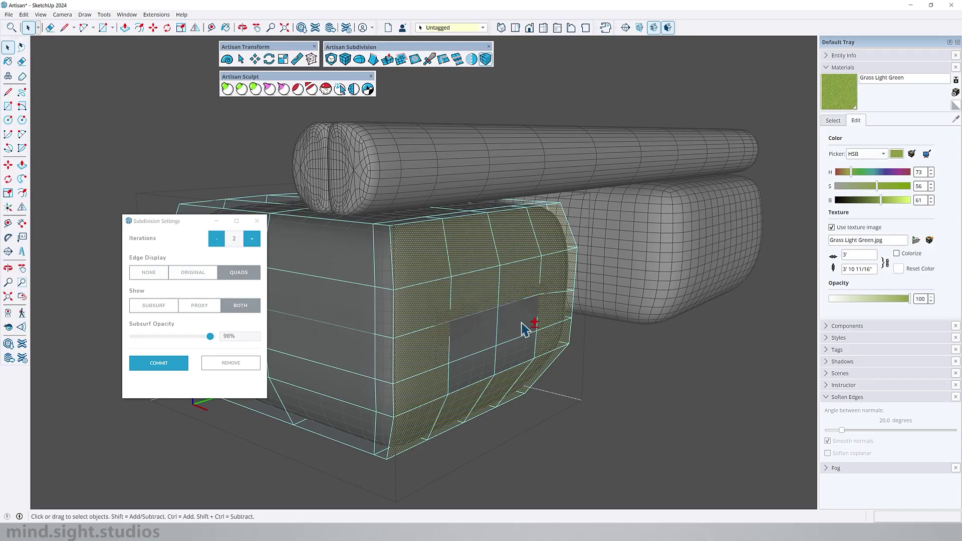
{"action": "left_click", "coordinate": [484, 367], "text": "shift"}
{"action": "left_click", "coordinate": [414, 58]}
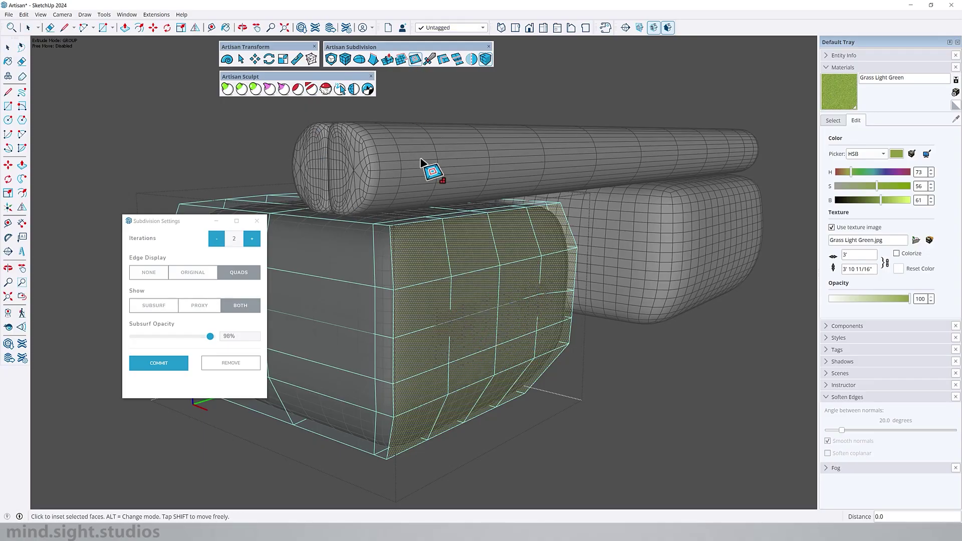
{"action": "left_click", "coordinate": [412, 240]}
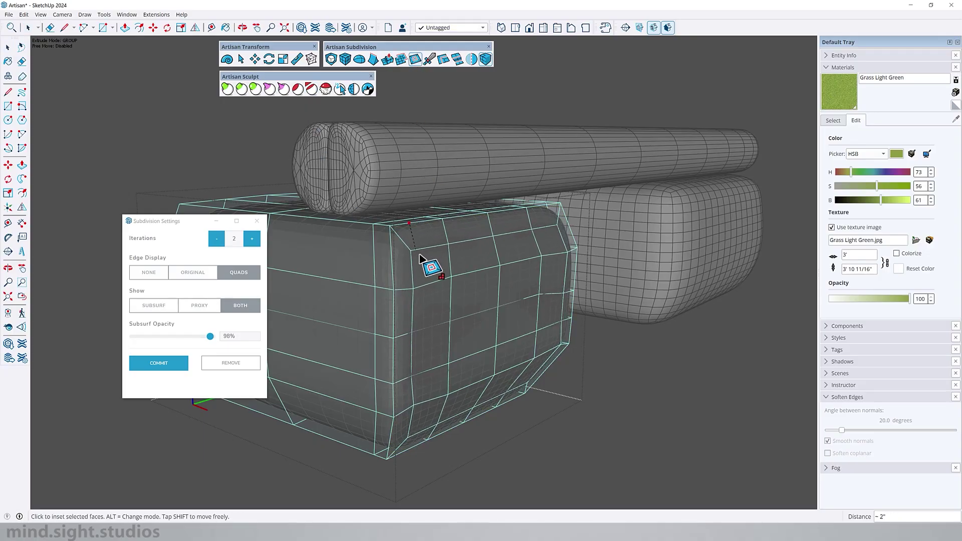
{"action": "left_click", "coordinate": [419, 254]}
Step: Reopen the back cushion's proxy and move its lower seat-side edge down and inward to flatten the underside
{"action": "middle_click_drag", "start_coordinate": [451, 203], "coordinate": [586, 187]}
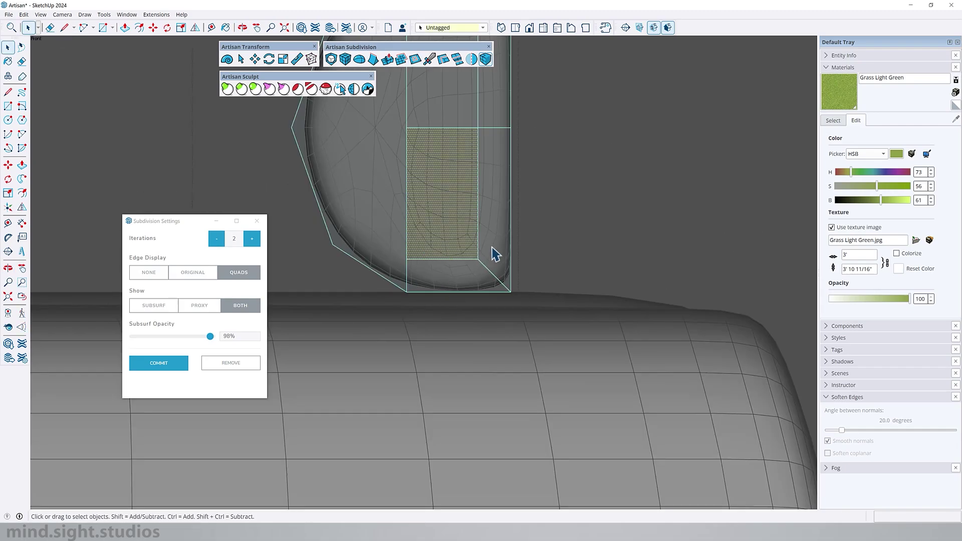
{"action": "left_click_drag", "start_coordinate": [380, 271], "coordinate": [380, 270]}
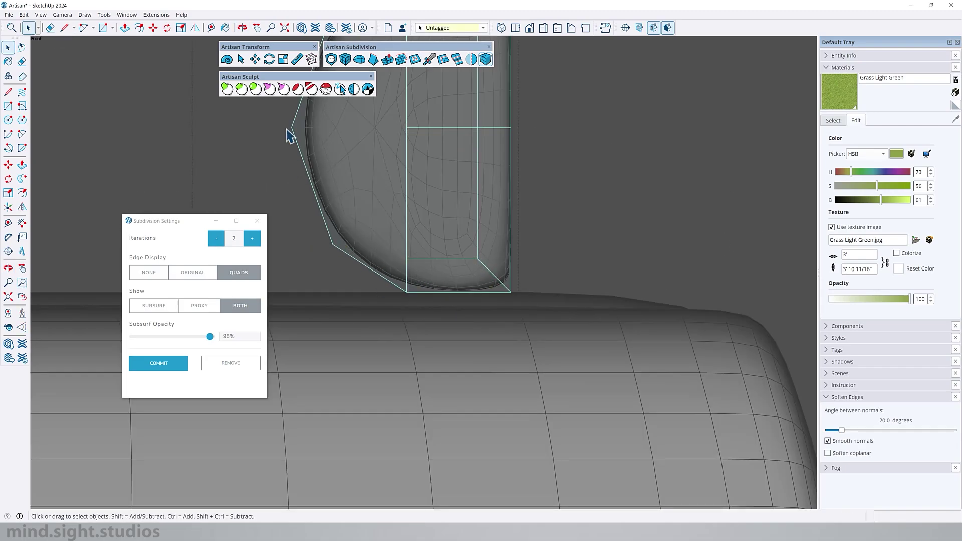
{"action": "left_click", "coordinate": [241, 59]}
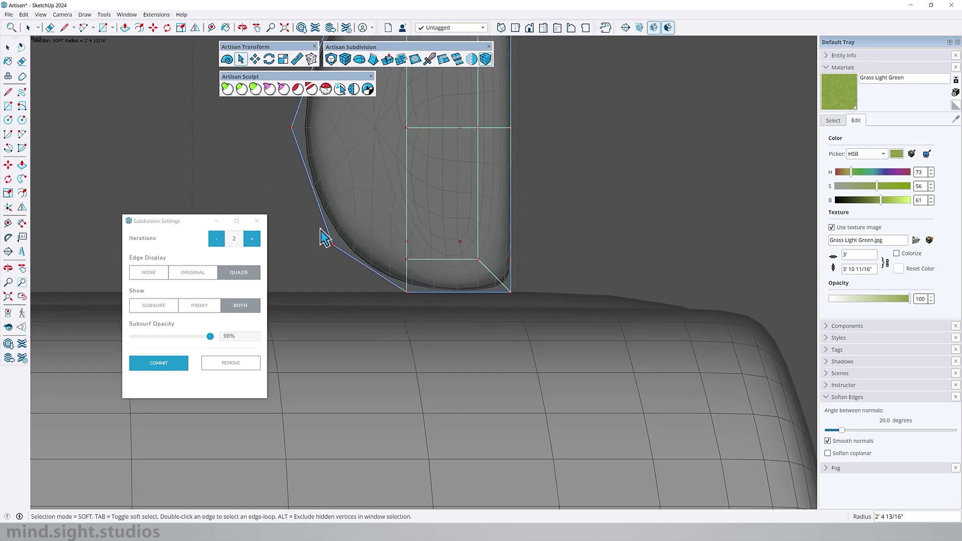
{"action": "key", "text": "m"}
{"action": "left_click", "coordinate": [333, 247]}
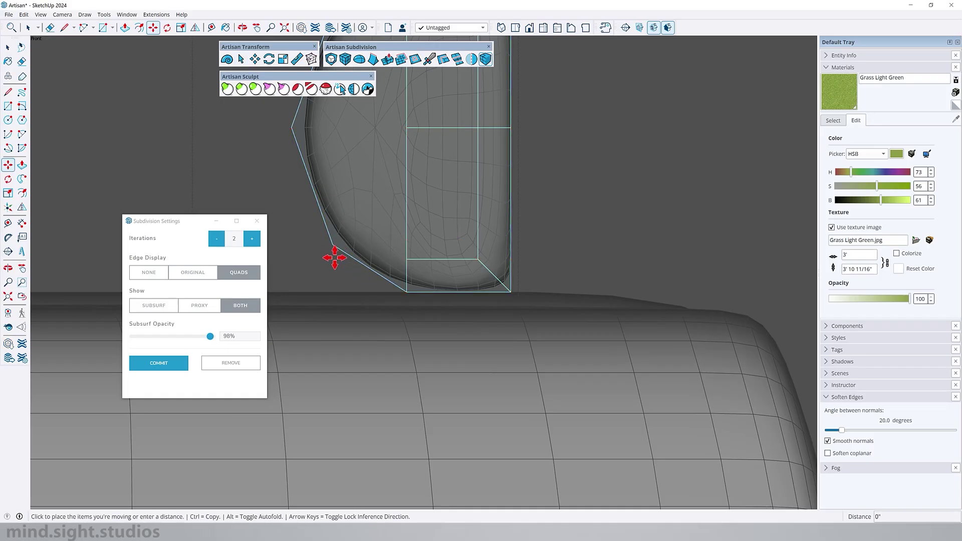
{"action": "left_click", "coordinate": [357, 270]}
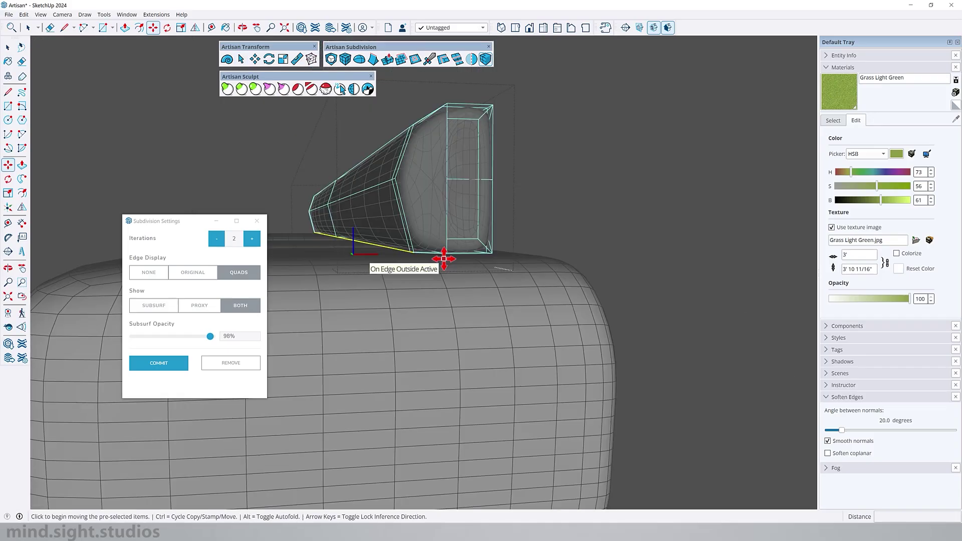
{"action": "middle_click_drag", "start_coordinate": [481, 259], "coordinate": [529, 282]}
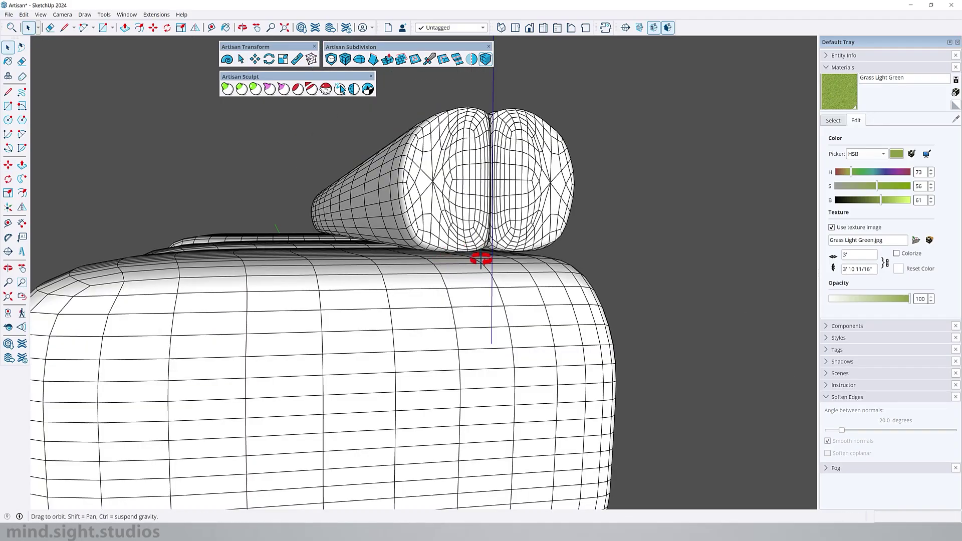
{"action": "scroll", "coordinate": [529, 281], "scroll_direction": "down", "scroll_amount": 3}
{"action": "scroll", "coordinate": [531, 285], "scroll_direction": "down", "scroll_amount": 4}
{"action": "middle_click_drag", "start_coordinate": [516, 376], "coordinate": [429, 232]}
{"action": "left_click", "coordinate": [424, 254]}
{"action": "key", "text": "s"}
{"action": "scroll", "coordinate": [392, 178], "scroll_direction": "up", "scroll_amount": 3}
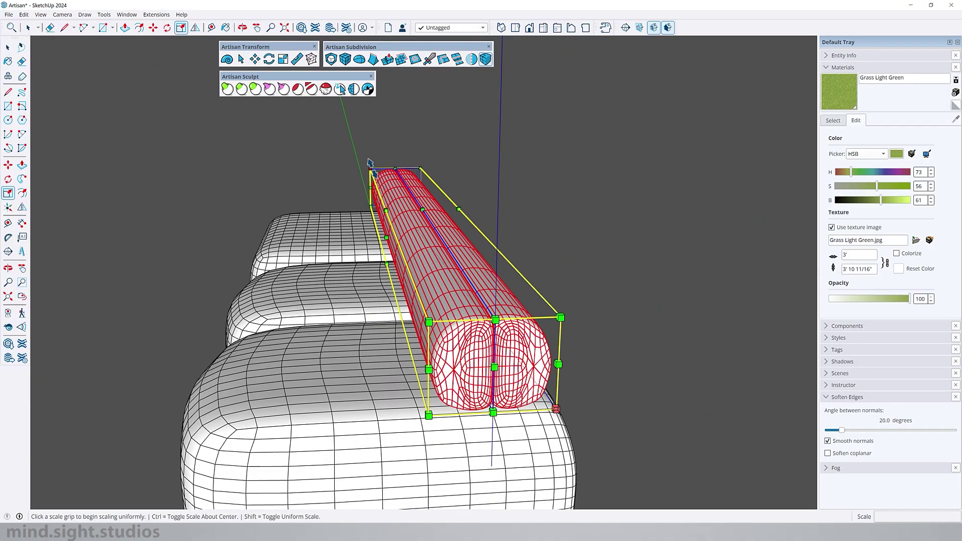
{"action": "key", "text": "space"}
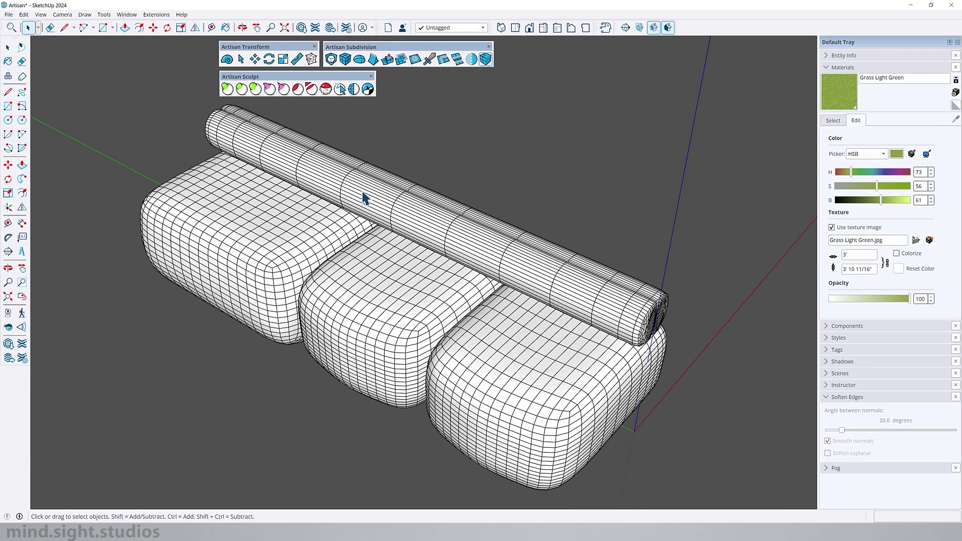
Step: Make the seat-side back cushion a unique component, separate from its mirrored half
{"action": "left_click", "coordinate": [364, 198]}
{"action": "right_click", "coordinate": [359, 185]}
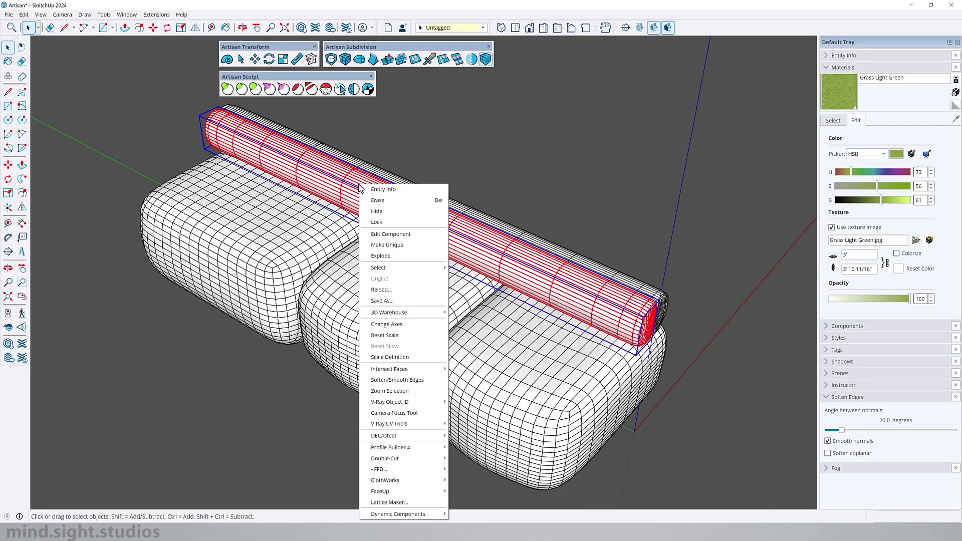
{"action": "left_click", "coordinate": [411, 246]}
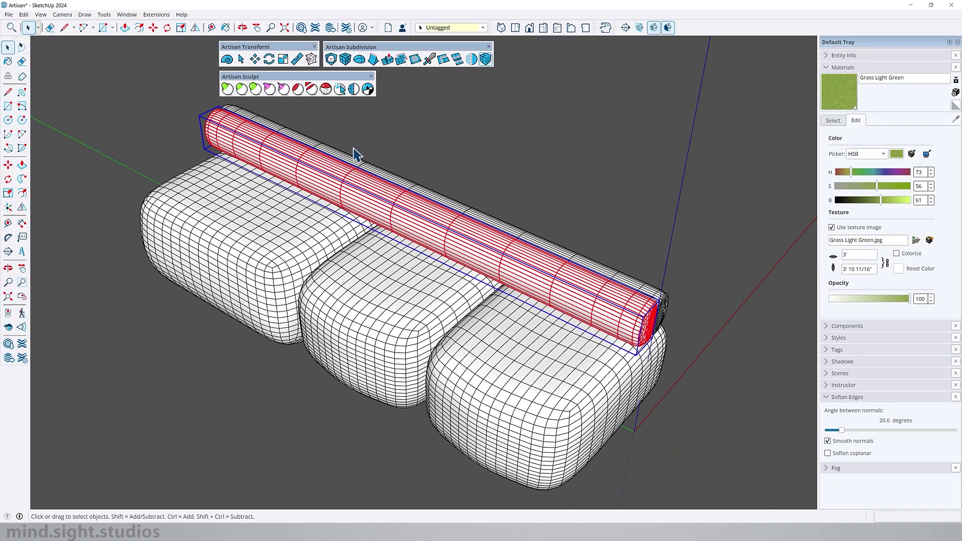
Step: Open the unique cushion's proxy and add two closely spaced crosswise edge loops near the middle of the far seat
{"action": "left_click", "coordinate": [331, 60]}
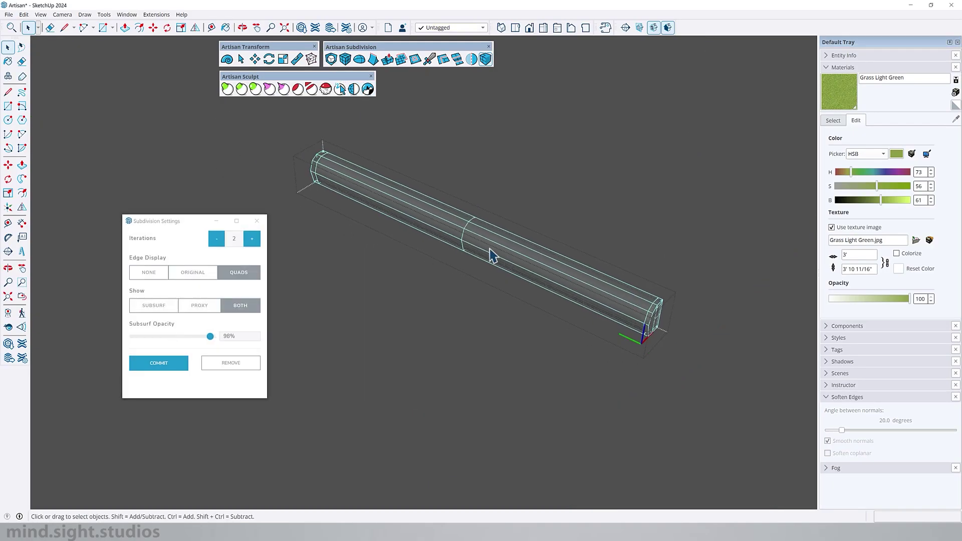
{"action": "scroll", "coordinate": [386, 209], "scroll_direction": "up", "scroll_amount": 4}
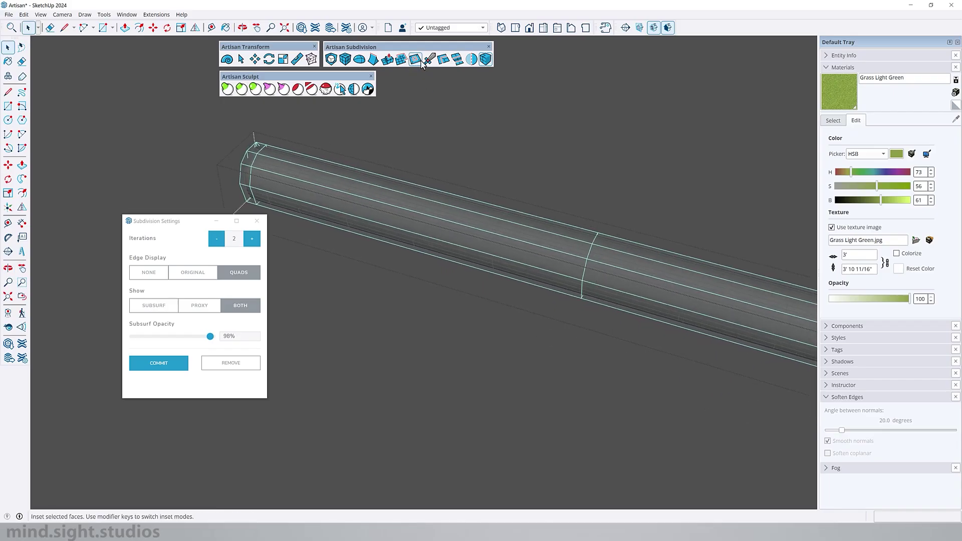
{"action": "left_click", "coordinate": [443, 61]}
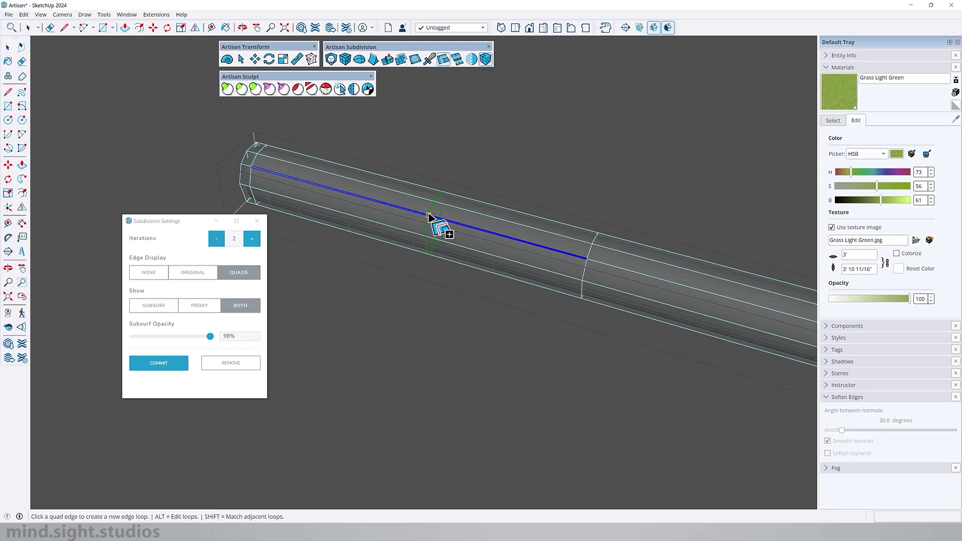
{"action": "key", "text": "i"}
{"action": "scroll", "coordinate": [435, 211], "scroll_direction": "down", "scroll_amount": 2}
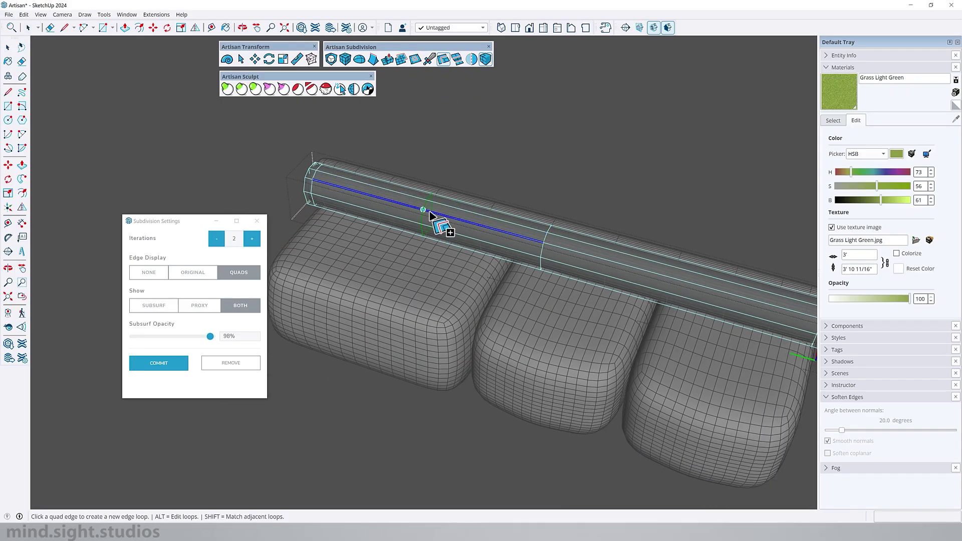
{"action": "left_click", "coordinate": [430, 216]}
{"action": "left_click", "coordinate": [404, 206]}
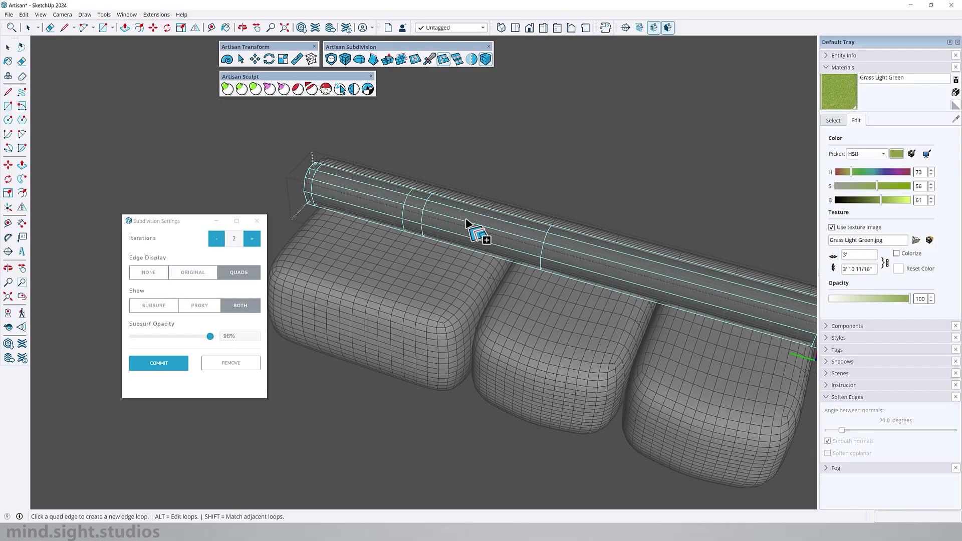
Step: From a top view, rotate the cushion's far end section 5 degrees toward the seat about the outer added loop
{"action": "middle_click_drag", "start_coordinate": [466, 219], "coordinate": [591, 371]}
{"action": "left_click", "coordinate": [515, 29]}
{"action": "scroll", "coordinate": [461, 197], "scroll_direction": "down", "scroll_amount": 2}
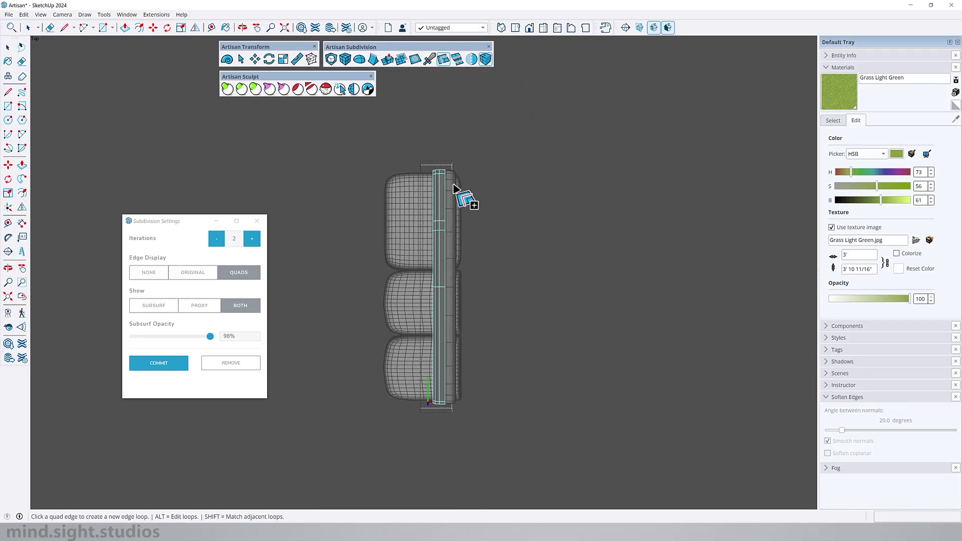
{"action": "scroll", "coordinate": [426, 182], "scroll_direction": "up", "scroll_amount": 4}
{"action": "key", "text": "space"}
{"action": "left_click_drag", "start_coordinate": [508, 316], "coordinate": [508, 316]}
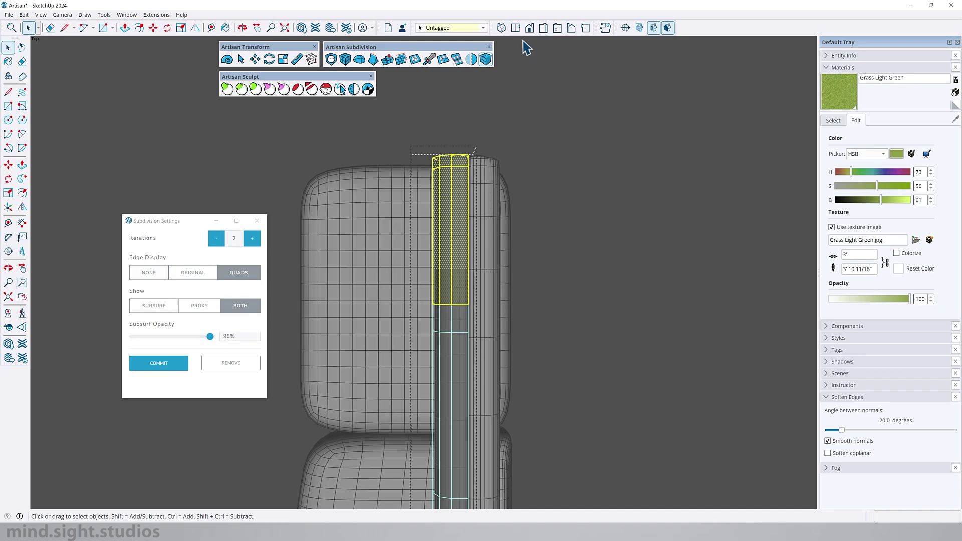
{"action": "left_click", "coordinate": [269, 59]}
{"action": "scroll", "coordinate": [460, 305], "scroll_direction": "up", "scroll_amount": 3}
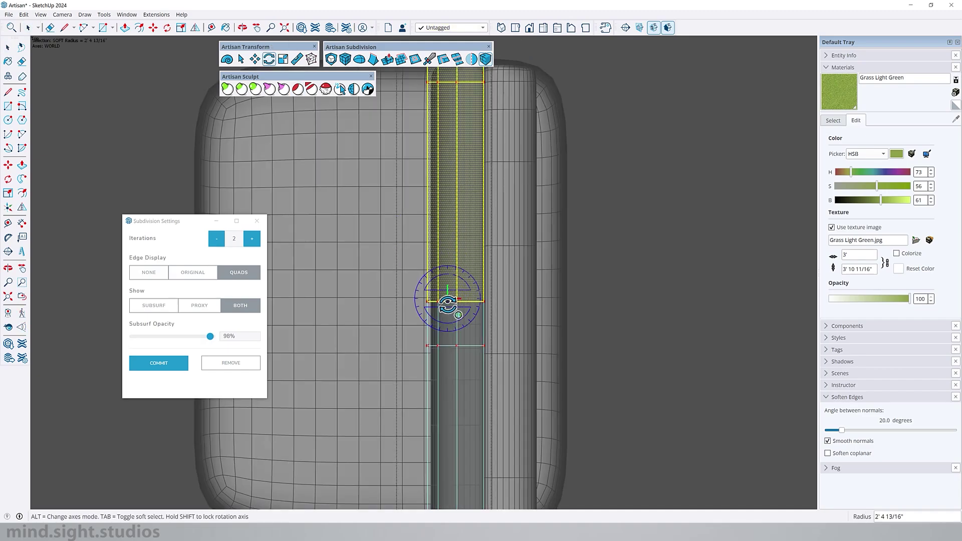
{"action": "left_click", "coordinate": [453, 155]}
{"action": "scroll", "coordinate": [443, 152], "scroll_direction": "down", "scroll_amount": 1}
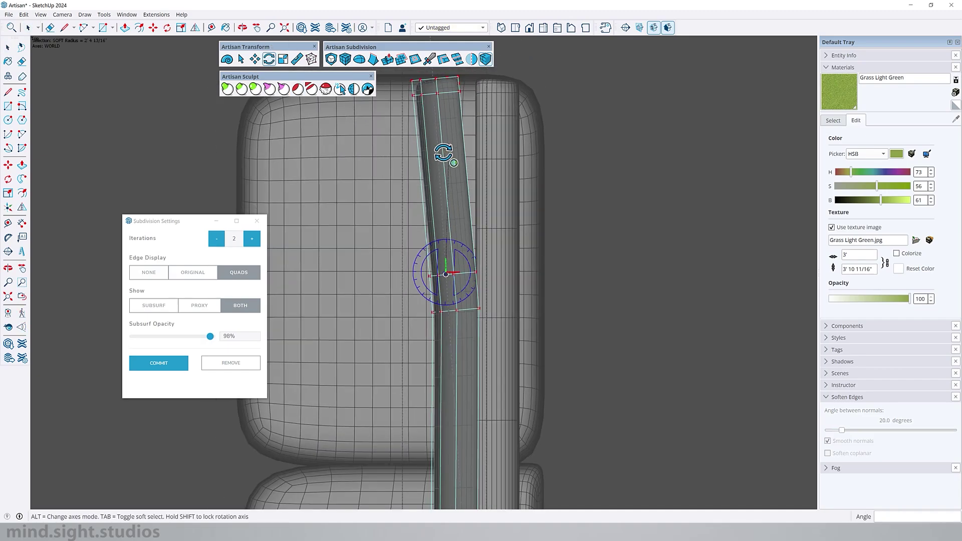
{"action": "type", "text": "5"}
{"action": "key", "text": "Return"}
Step: Select the back cushion's far end section and rotate it 10 degrees toward the seat about the outer loop
{"action": "scroll", "coordinate": [465, 315], "scroll_direction": "down", "scroll_amount": 1}
{"action": "key", "text": "space"}
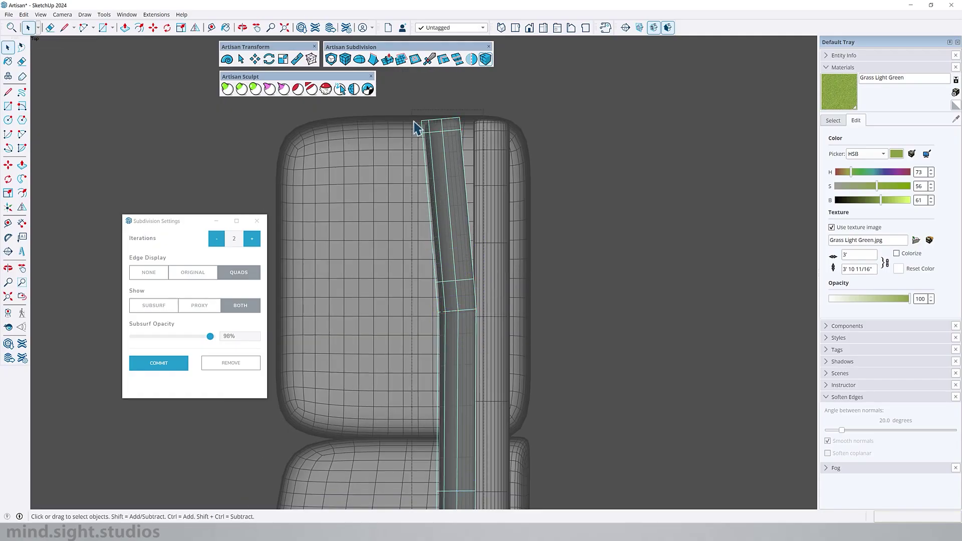
{"action": "left_click_drag", "start_coordinate": [407, 108], "coordinate": [524, 294]}
{"action": "left_click", "coordinate": [269, 59]}
{"action": "scroll", "coordinate": [450, 265], "scroll_direction": "up", "scroll_amount": 2}
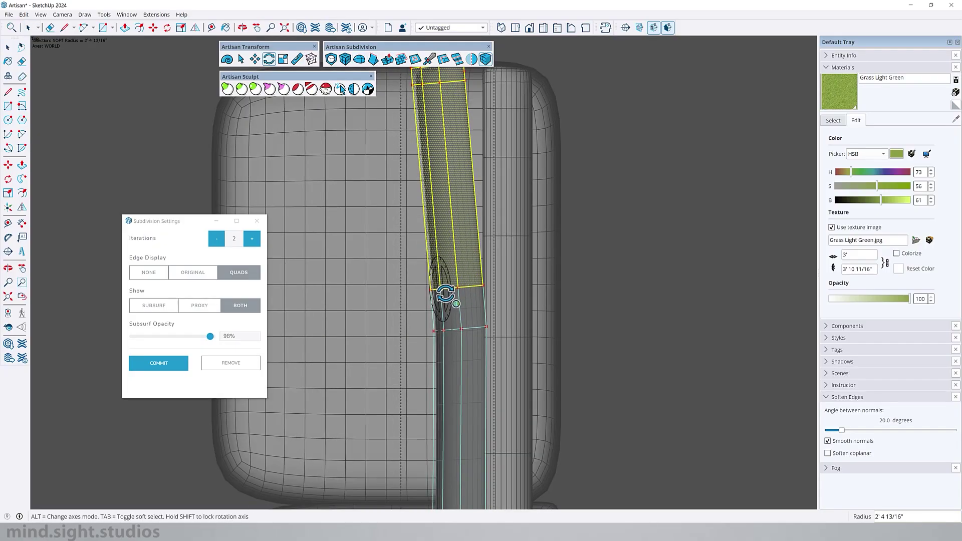
{"action": "left_click_drag", "start_coordinate": [426, 171], "coordinate": [424, 144]}
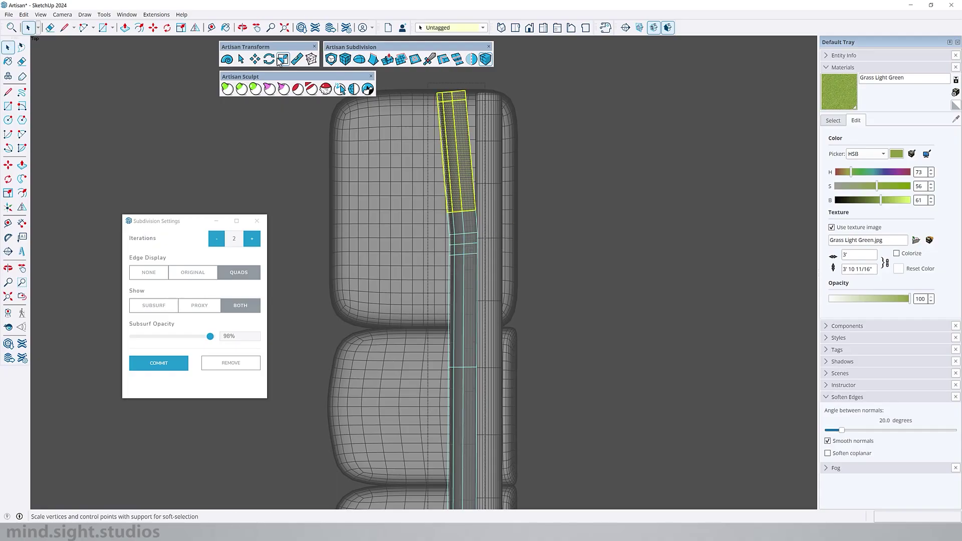
{"action": "left_click", "coordinate": [269, 59]}
{"action": "scroll", "coordinate": [472, 196], "scroll_direction": "up", "scroll_amount": 2}
{"action": "left_click", "coordinate": [477, 213]}
{"action": "left_click", "coordinate": [467, 104]}
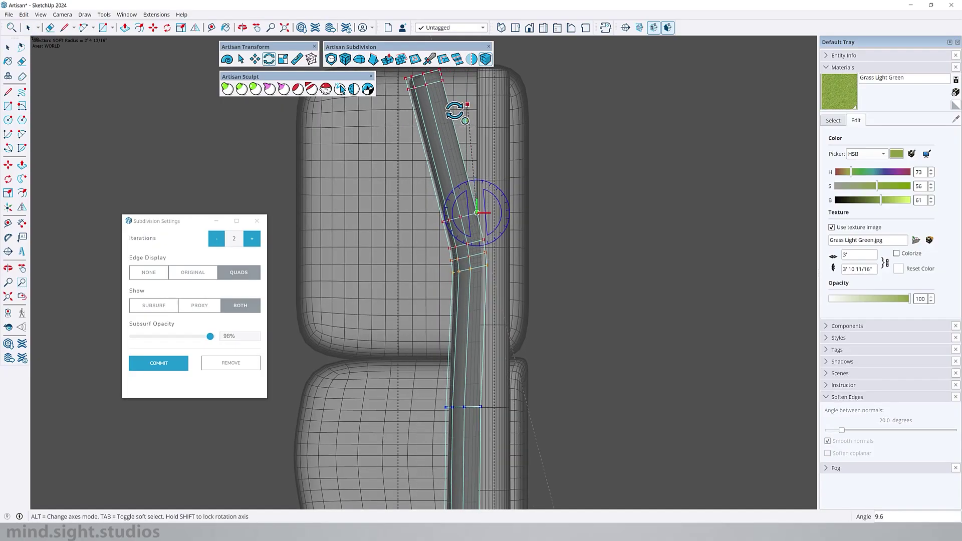
{"action": "type", "text": "10"}
{"action": "key", "text": "Return"}
Step: Select the cushion's longer section down to the loop over the middle seat and rotate it slightly toward the seats about that loop
{"action": "left_click_drag", "start_coordinate": [420, 98], "coordinate": [501, 350]}
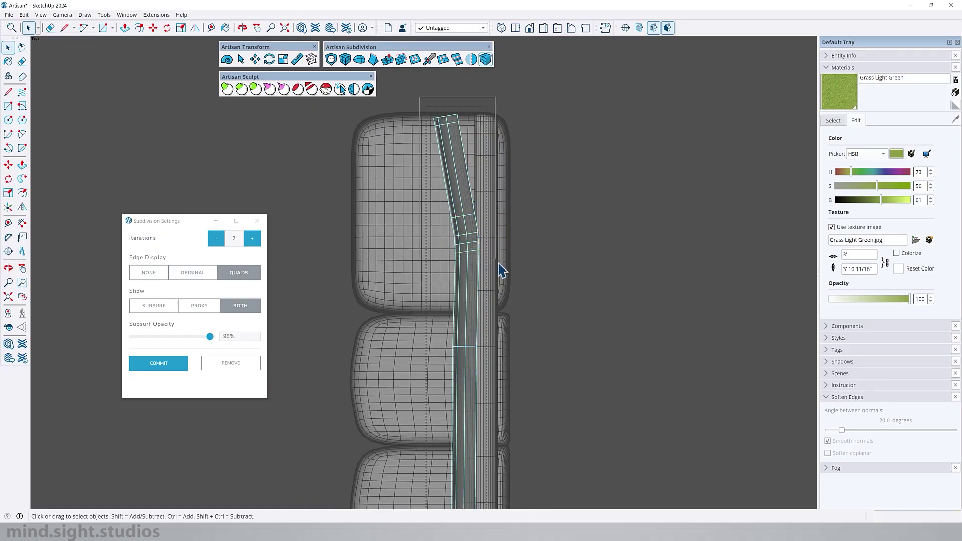
{"action": "scroll", "coordinate": [443, 256], "scroll_direction": "up", "scroll_amount": 4}
{"action": "left_click", "coordinate": [527, 373]}
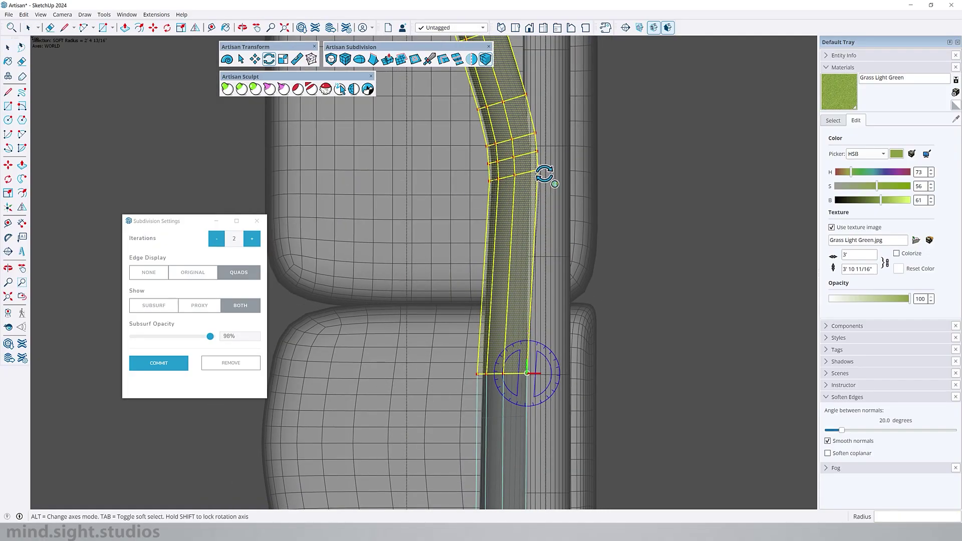
{"action": "left_click", "coordinate": [541, 170]}
{"action": "left_click", "coordinate": [529, 169]}
{"action": "scroll", "coordinate": [545, 332], "scroll_direction": "down", "scroll_amount": 4}
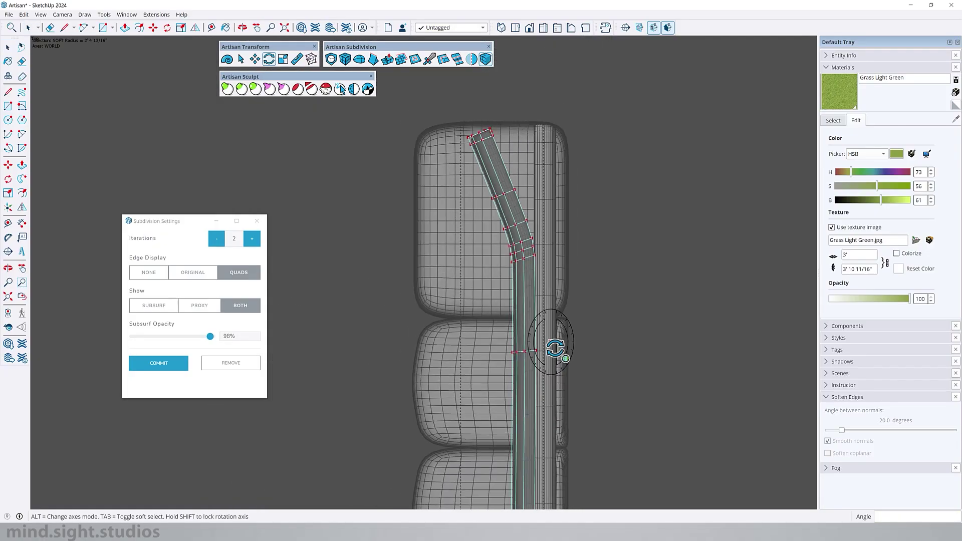
{"action": "middle_click_drag", "start_coordinate": [617, 251], "coordinate": [210, 351]}
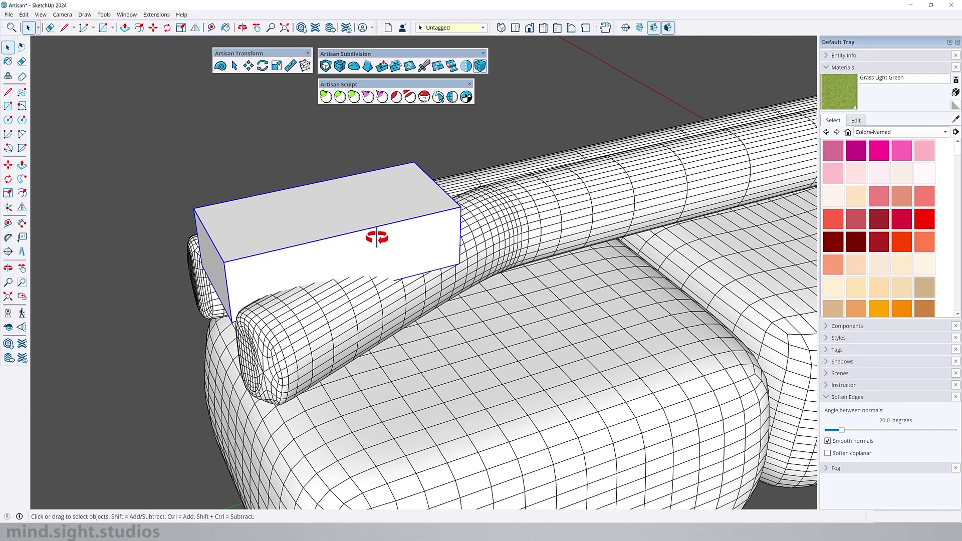
Step: Apply Artisan's Subdivide and Smooth to the box filling the gap between the two diverging back cushions
{"action": "middle_click_drag", "start_coordinate": [376, 236], "coordinate": [429, 259]}
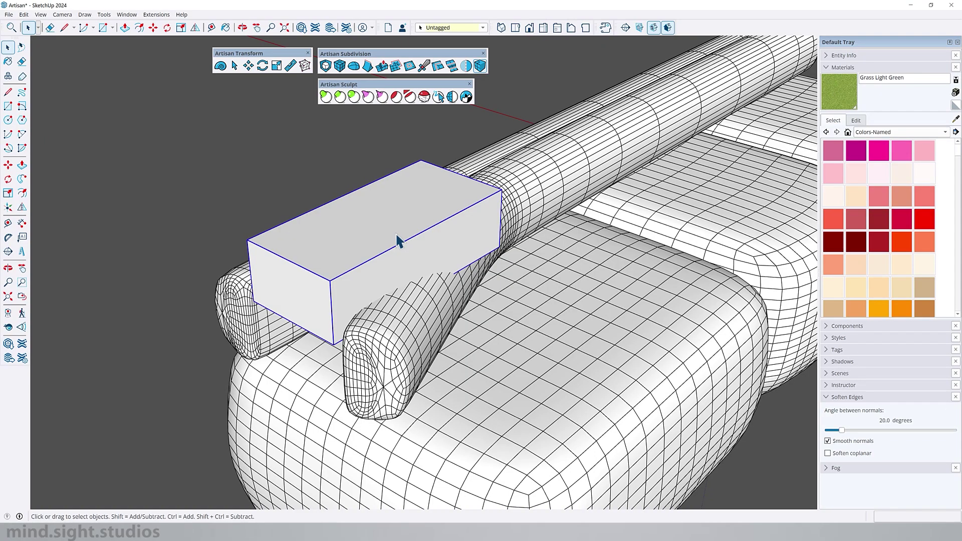
{"action": "left_click", "coordinate": [325, 66]}
{"action": "middle_click_drag", "start_coordinate": [476, 238], "coordinate": [528, 254]}
{"action": "middle_click_drag", "start_coordinate": [464, 275], "coordinate": [308, 333]}
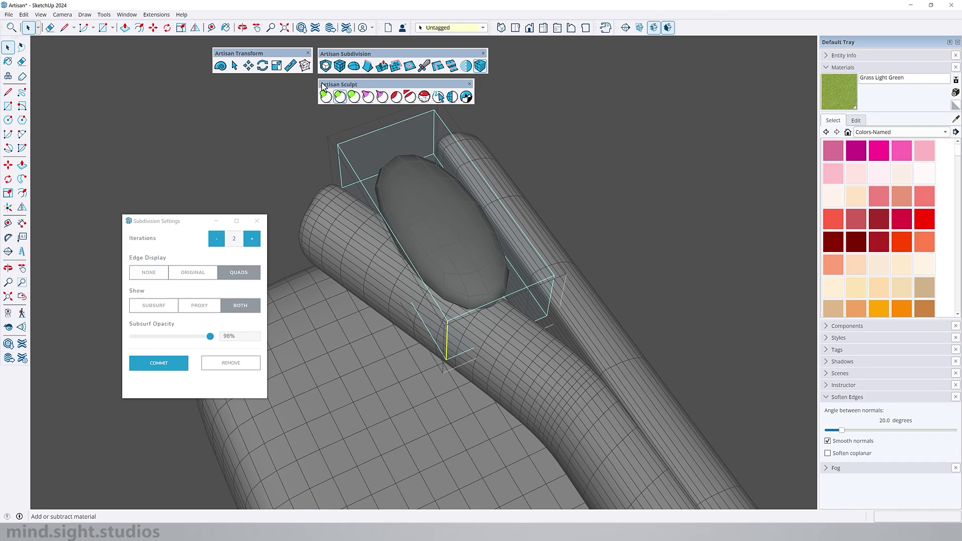
Step: Inset the faces of the filler cushion's proxy by about 1 1/16"
{"action": "left_click", "coordinate": [409, 66]}
{"action": "middle_click_drag", "start_coordinate": [411, 200], "coordinate": [418, 268]}
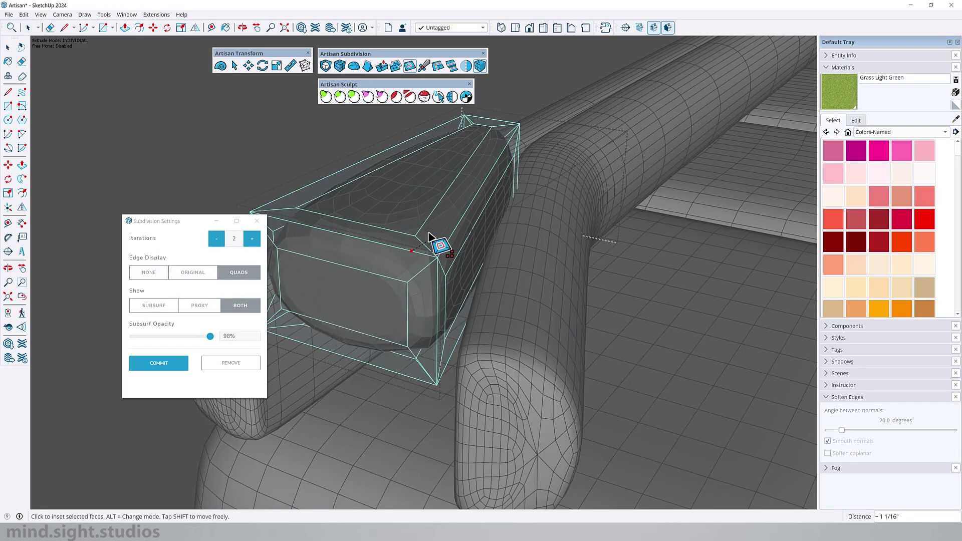
{"action": "middle_click_drag", "start_coordinate": [421, 235], "coordinate": [556, 167]}
Step: Add a horizontal edge loop around the upper part of the filler cushion's proxy with the Loop tool
{"action": "key", "text": "space"}
{"action": "left_click", "coordinate": [440, 69]}
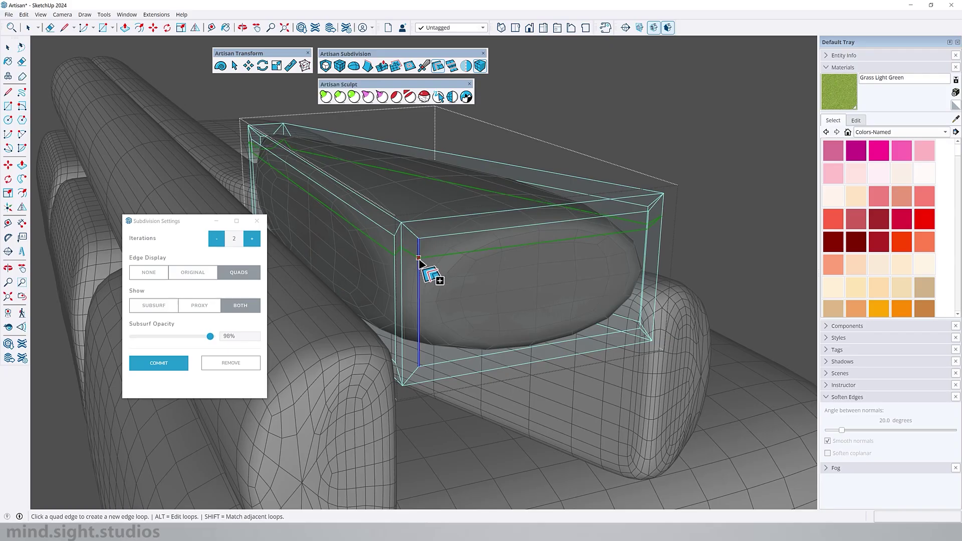
{"action": "middle_click_drag", "start_coordinate": [423, 344], "coordinate": [747, 245]}
{"action": "scroll", "coordinate": [511, 217], "scroll_direction": "down", "scroll_amount": 3}
Step: Select the proxy's upper portion, including the added loop, and move it straight down about 1 9/16" to flatten the filler cushion
{"action": "middle_click_drag", "start_coordinate": [511, 217], "coordinate": [431, 175]}
{"action": "key", "text": "space"}
{"action": "left_click_drag", "start_coordinate": [311, 150], "coordinate": [701, 233]}
{"action": "middle_click_drag", "start_coordinate": [555, 182], "coordinate": [120, 221]}
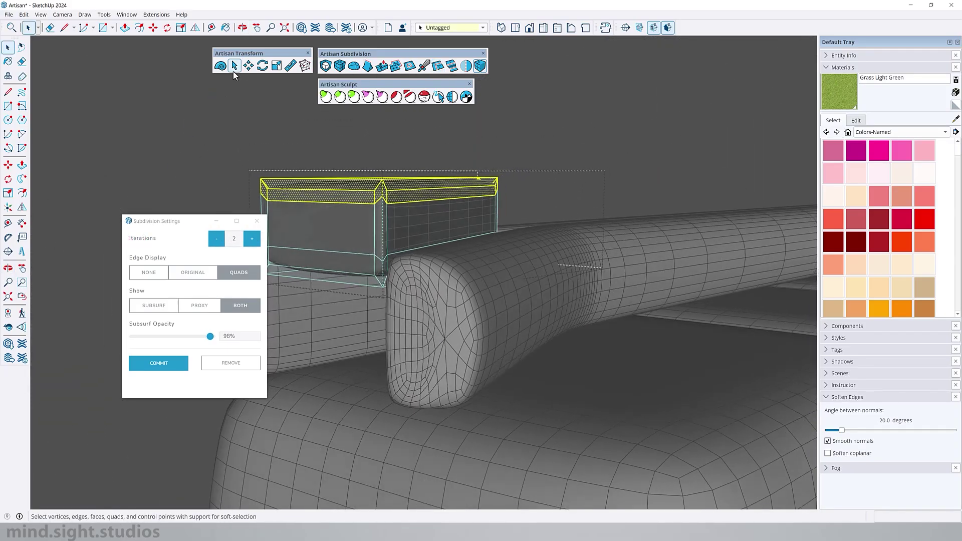
{"action": "left_click", "coordinate": [249, 67]}
{"action": "scroll", "coordinate": [391, 232], "scroll_direction": "up", "scroll_amount": 5}
{"action": "key", "text": "space"}
{"action": "key", "text": "m"}
{"action": "left_click", "coordinate": [350, 200]}
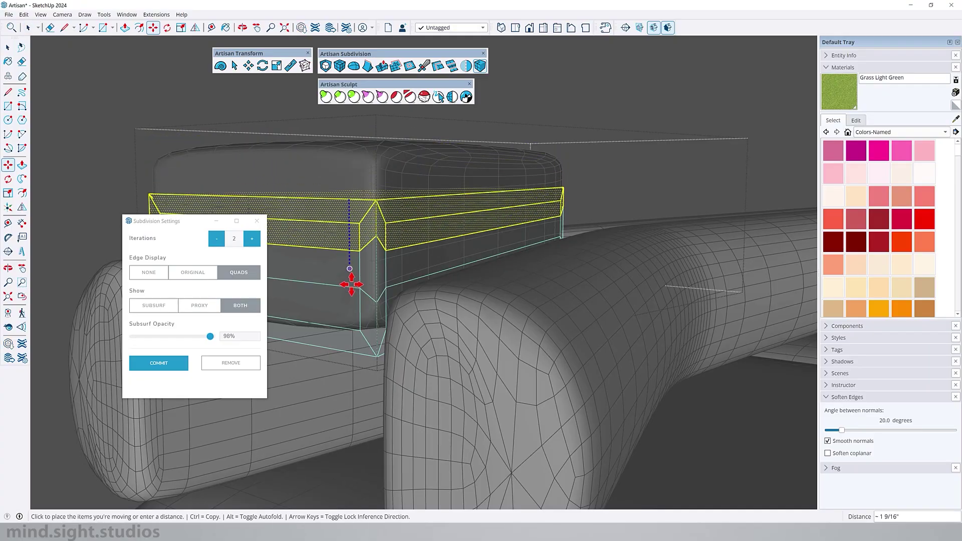
{"action": "left_click", "coordinate": [354, 292]}
Step: Close the proxy and move the whole filler cushion about 1 11/16" down along the blue axis between the back cushions
{"action": "scroll", "coordinate": [355, 292], "scroll_direction": "down", "scroll_amount": 4}
{"action": "middle_click_drag", "start_coordinate": [509, 260], "coordinate": [591, 296]}
{"action": "key", "text": "space"}
{"action": "key", "text": "Escape"}
{"action": "key", "text": "m"}
{"action": "left_click", "coordinate": [426, 296]}
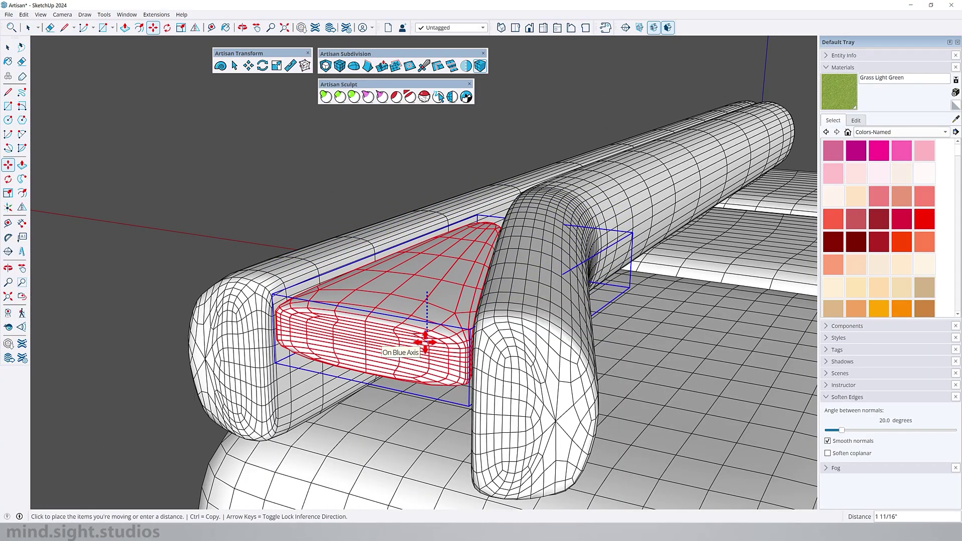
{"action": "middle_click_drag", "start_coordinate": [425, 342], "coordinate": [364, 214]}
{"action": "key", "text": "space"}
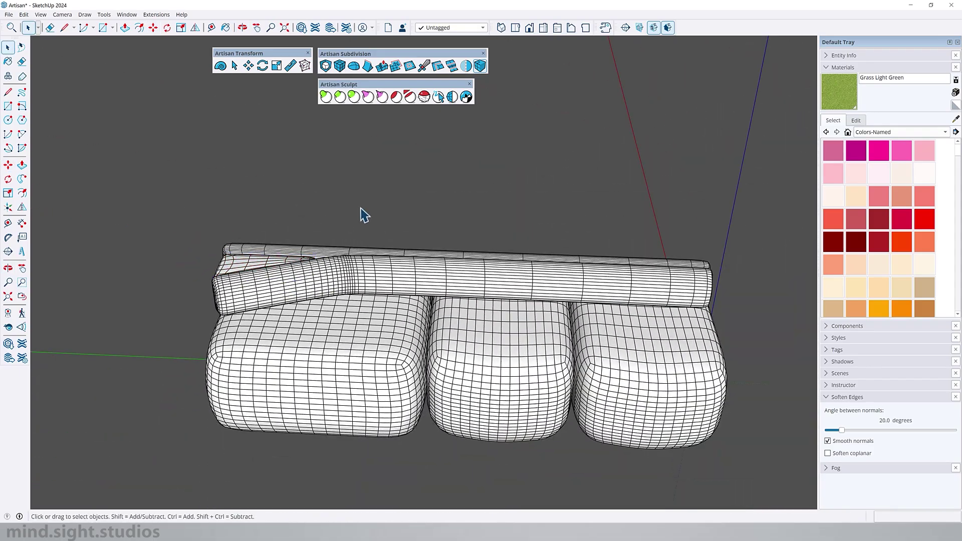
Step: Inspect the sofa's seats, back cushions and light-colored filler from several sides
{"action": "scroll", "coordinate": [423, 275], "scroll_direction": "down", "scroll_amount": 3}
{"action": "middle_click_drag", "start_coordinate": [423, 275], "coordinate": [426, 299]}
{"action": "key", "text": "space"}
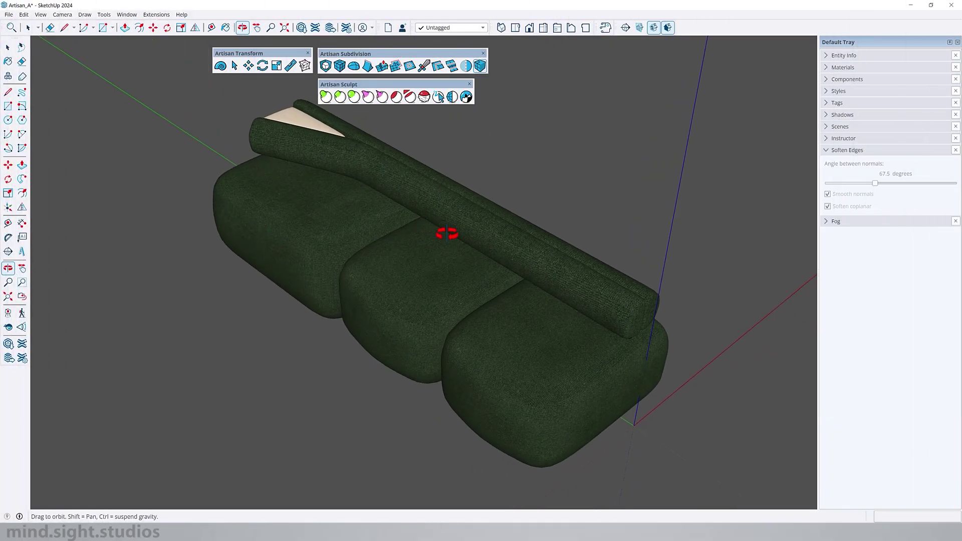
{"action": "middle_click_drag", "start_coordinate": [446, 232], "coordinate": [392, 249]}
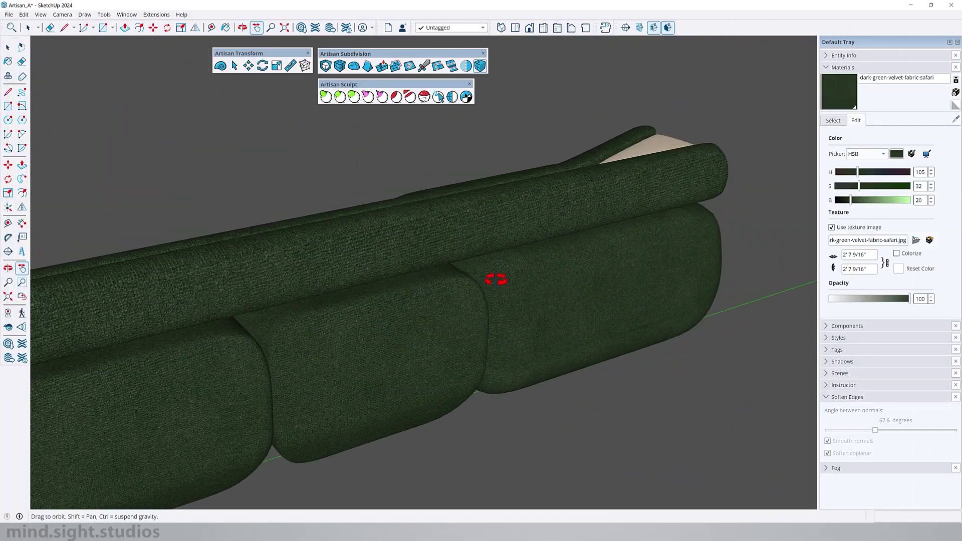
{"action": "middle_click_drag", "start_coordinate": [494, 275], "coordinate": [563, 253]}
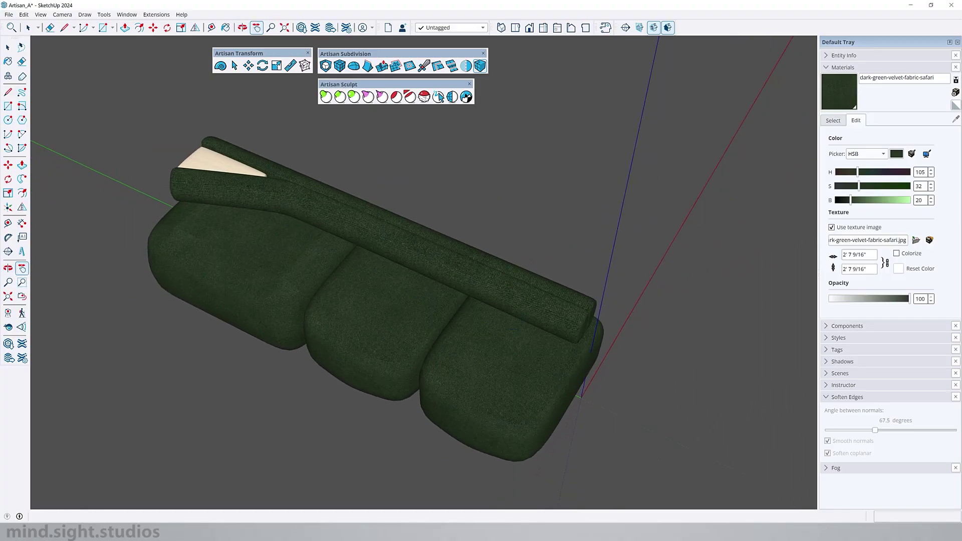